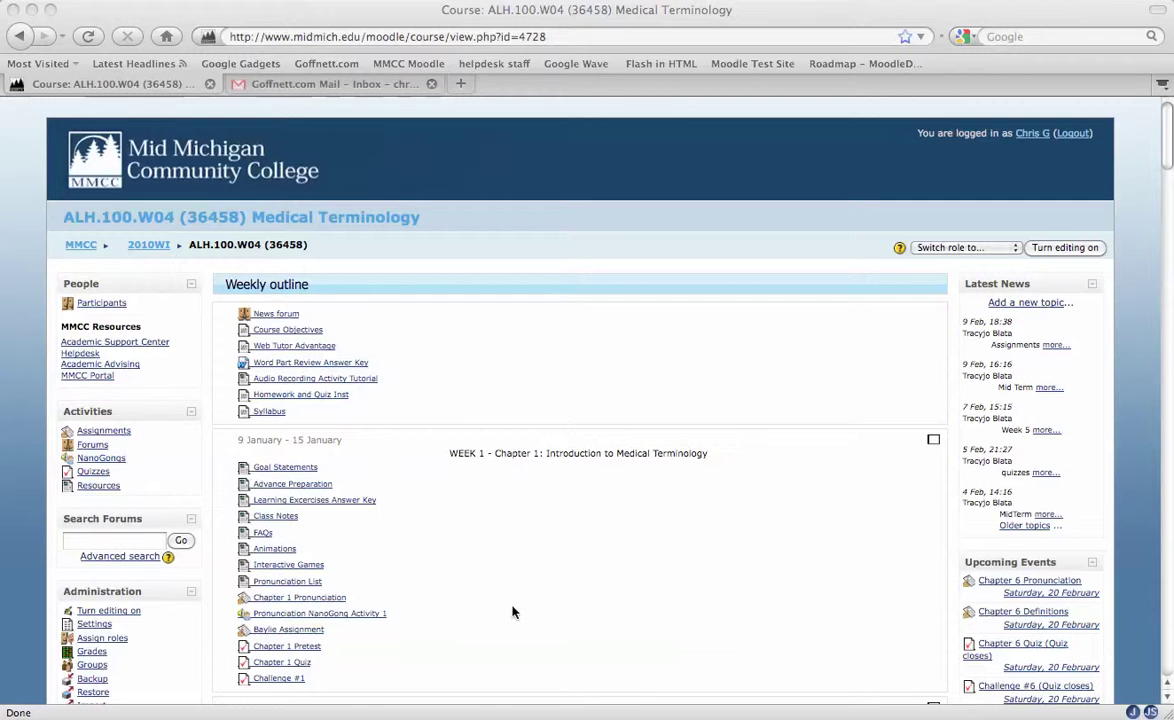
Step: Open the Medical Terminology course grades and show the categories and items in Simple view
scroll(175, 615, down, 1)
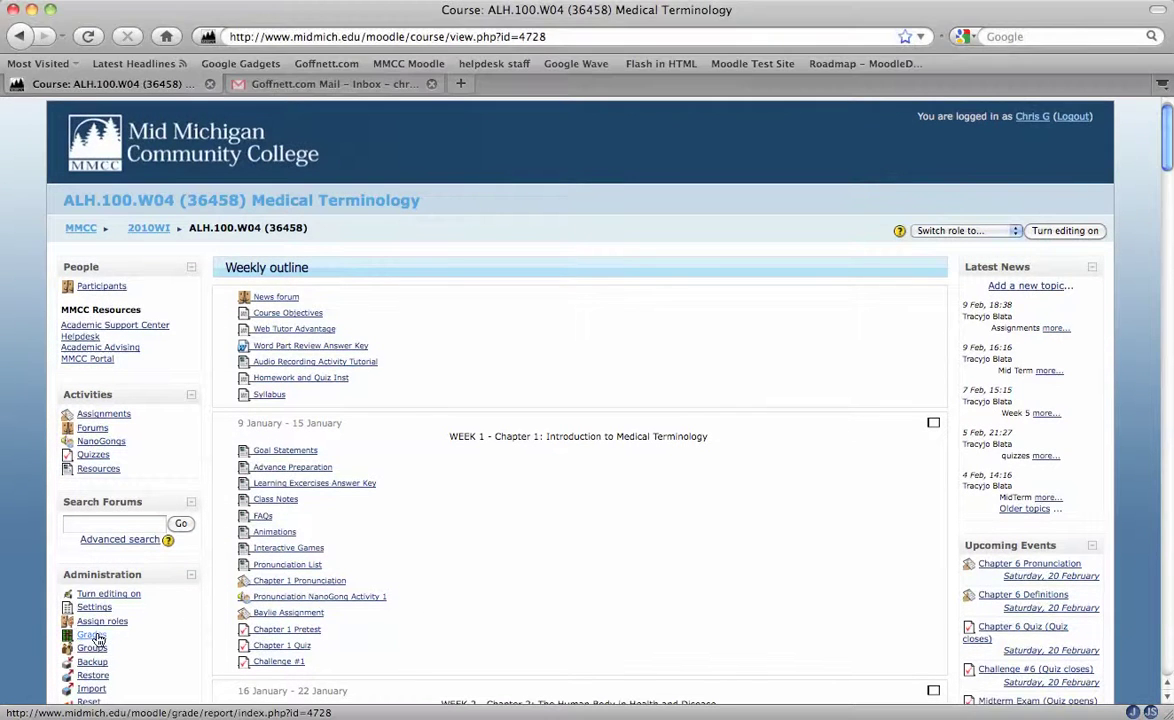
click(94, 634)
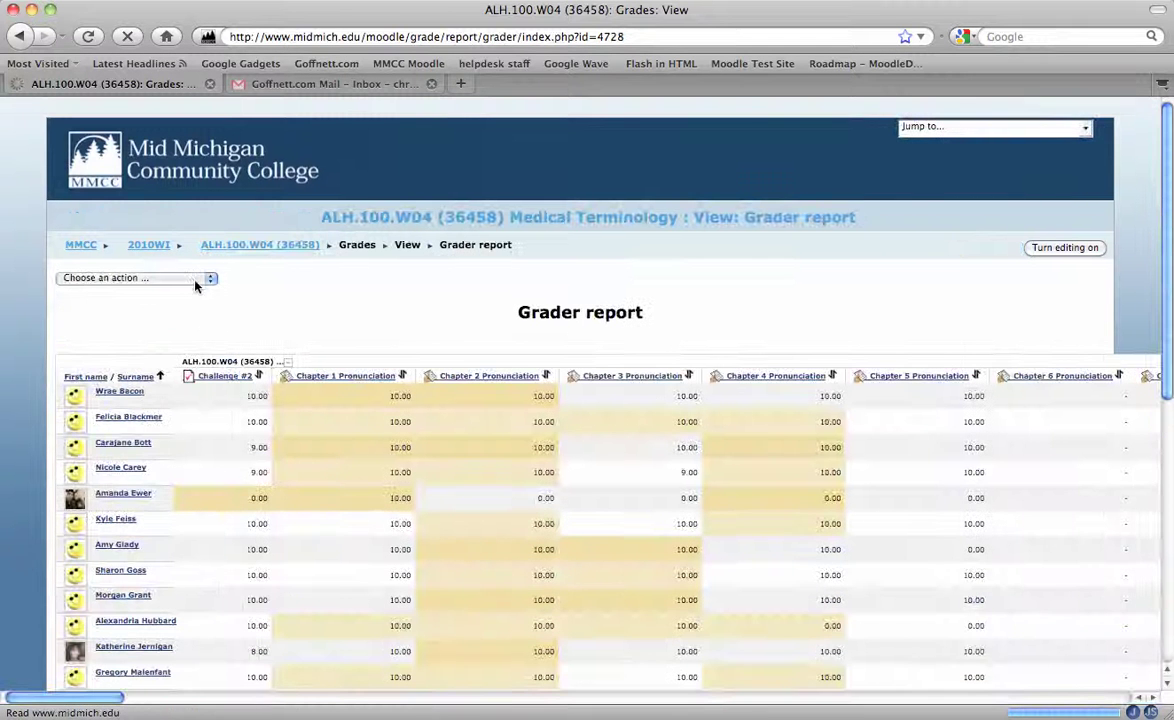
click(195, 280)
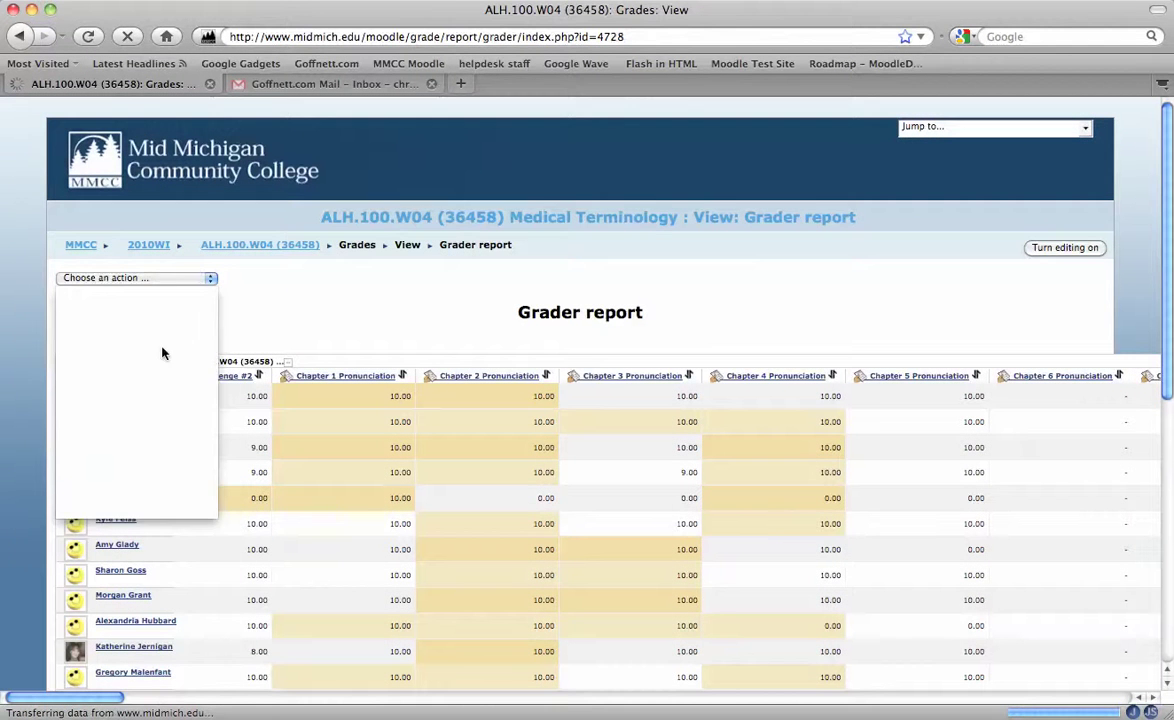
click(139, 366)
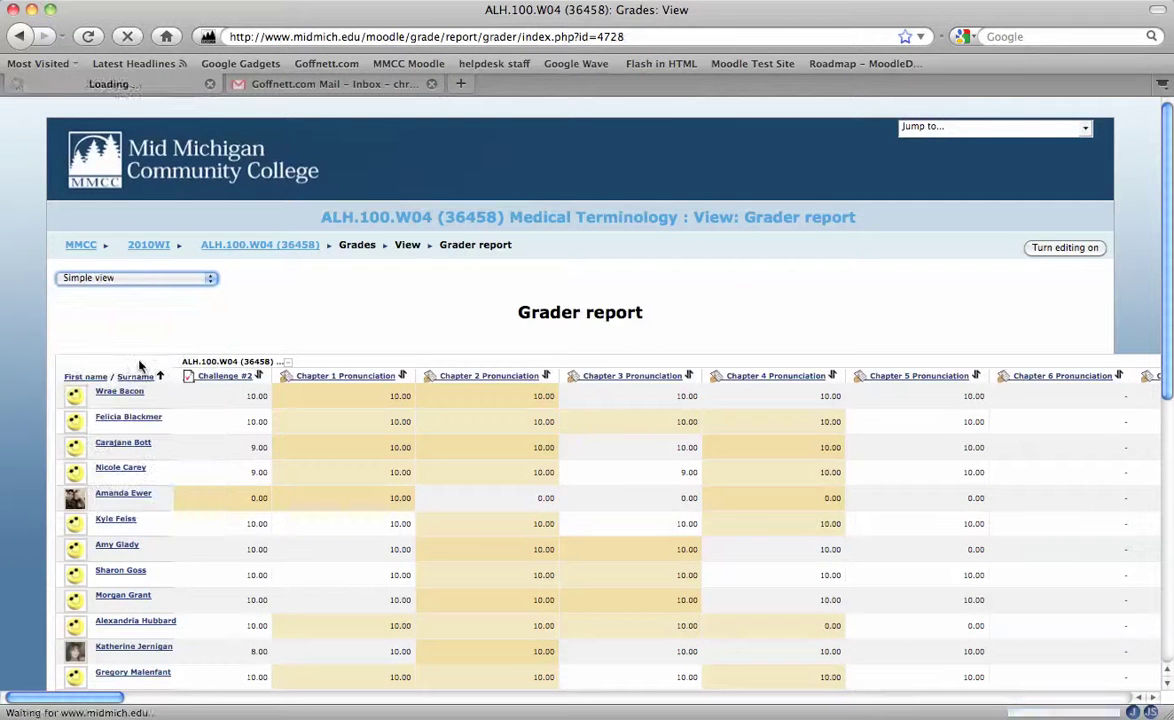
scroll(306, 407, down, 20)
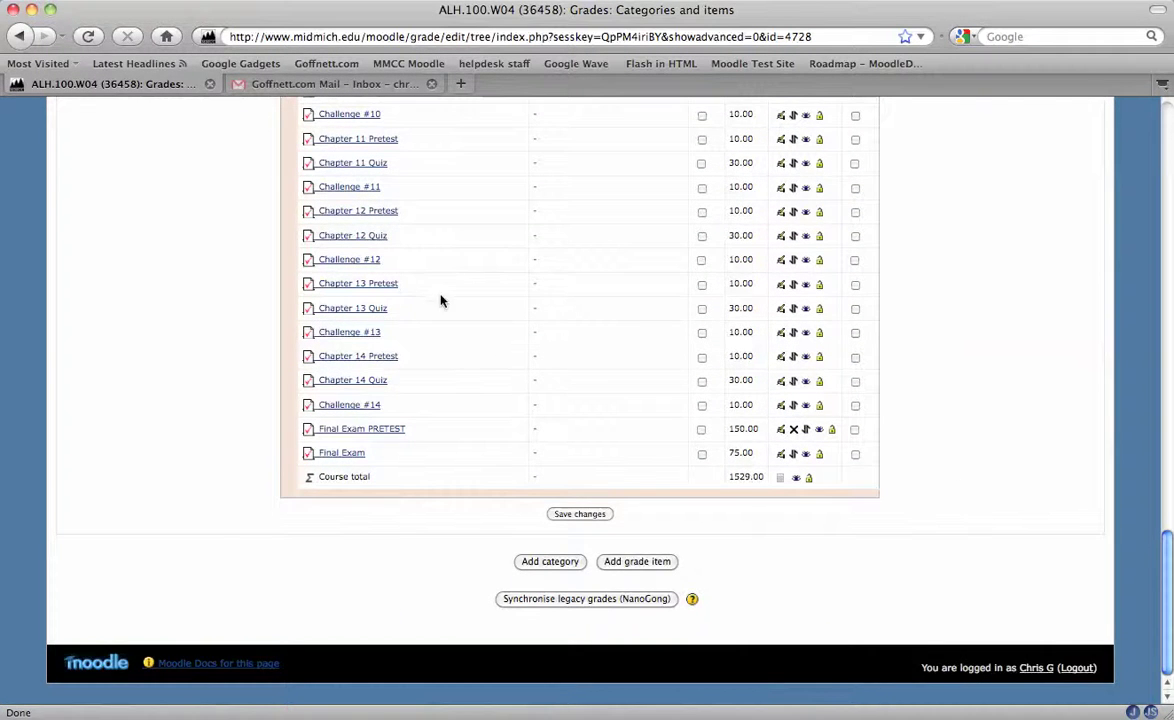
scroll(437, 360, up, 8)
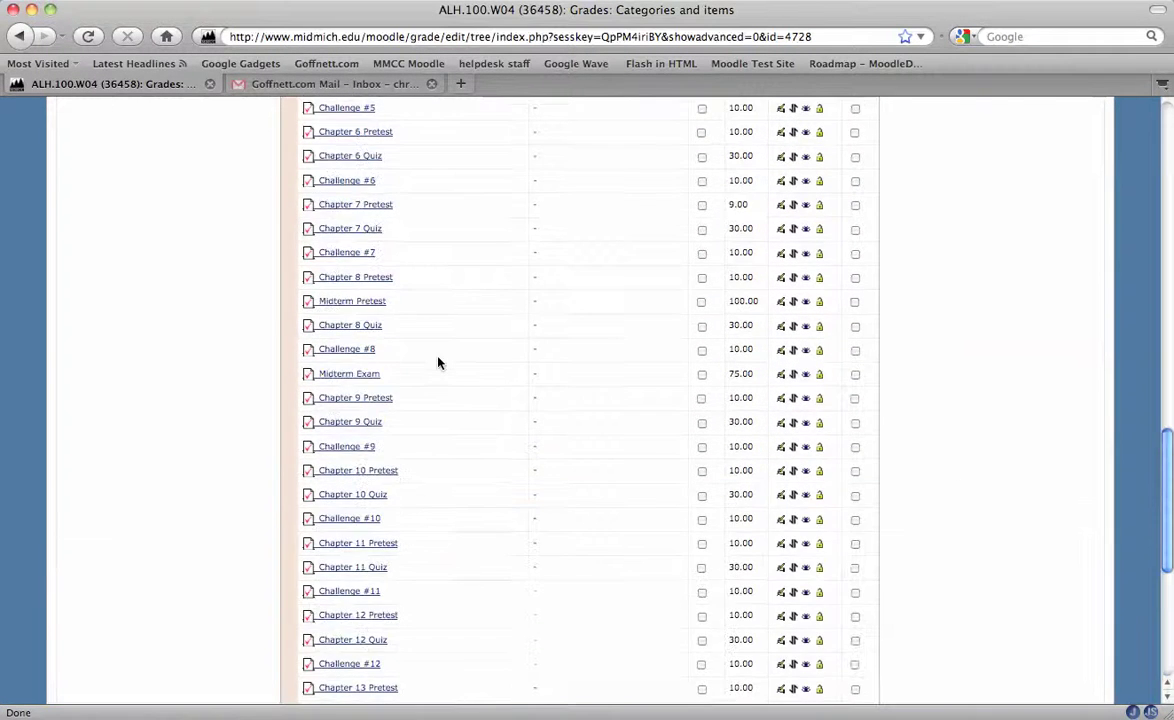
Step: Open the Midterm Pretest for editing, set its maximum grade to 0 and save the changes
click(368, 302)
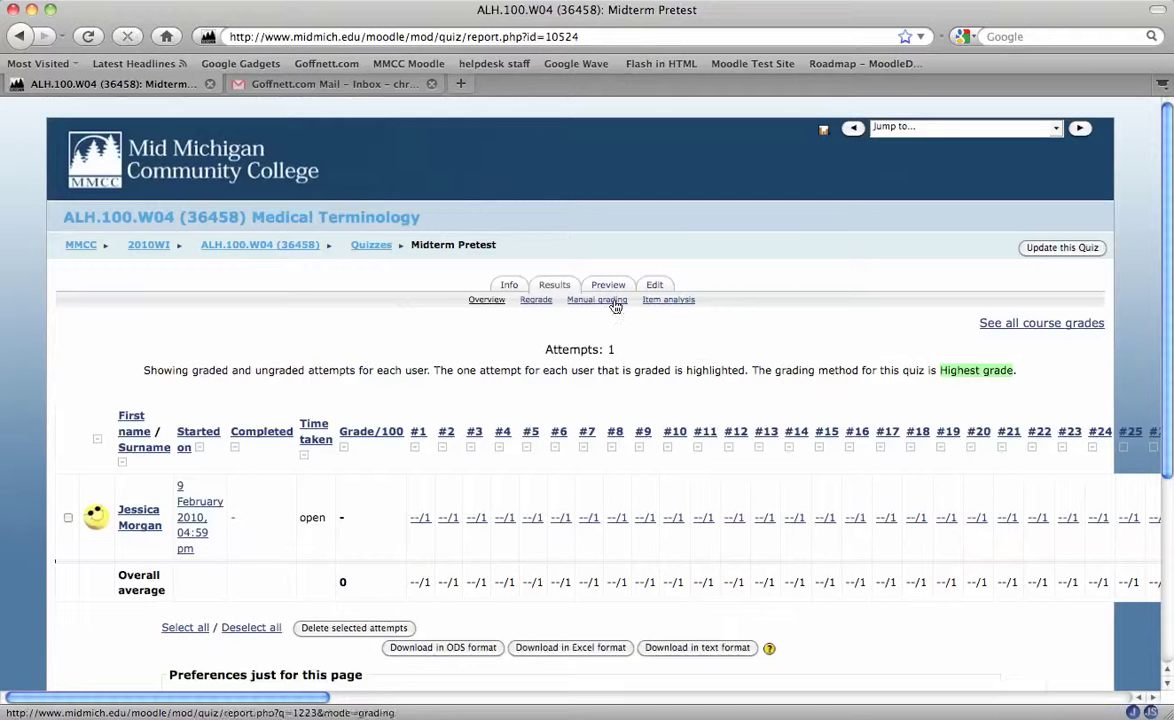
click(657, 285)
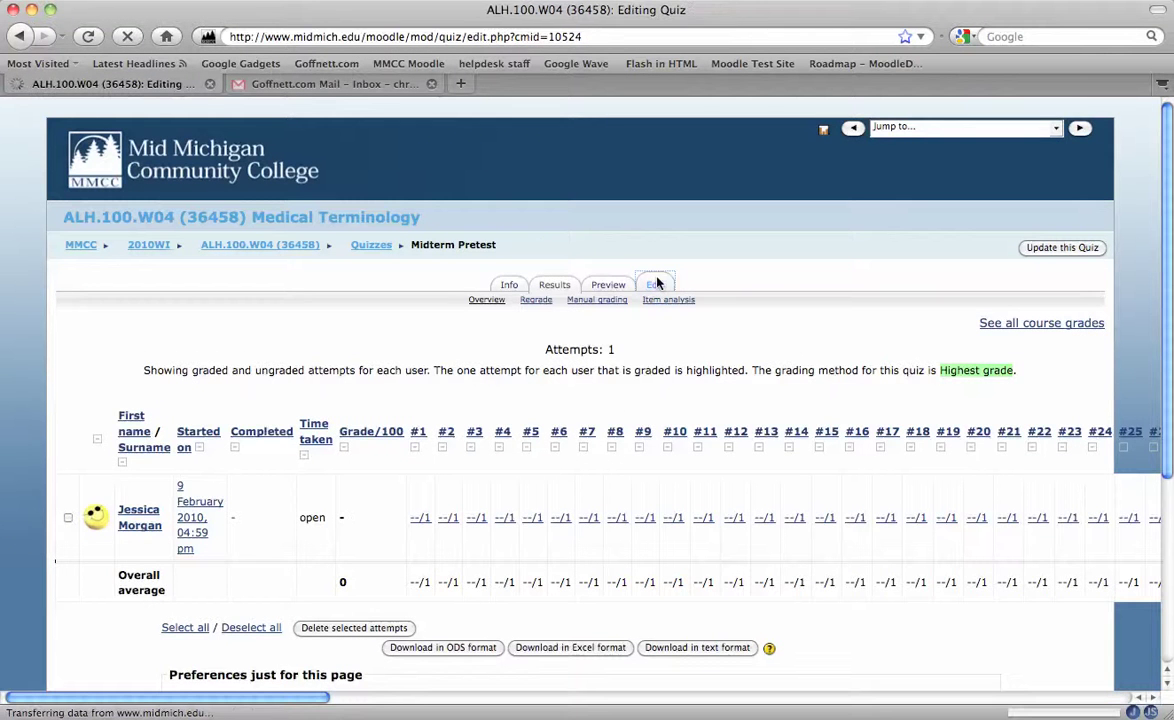
scroll(746, 315, down, 15)
scroll(746, 315, down, 10)
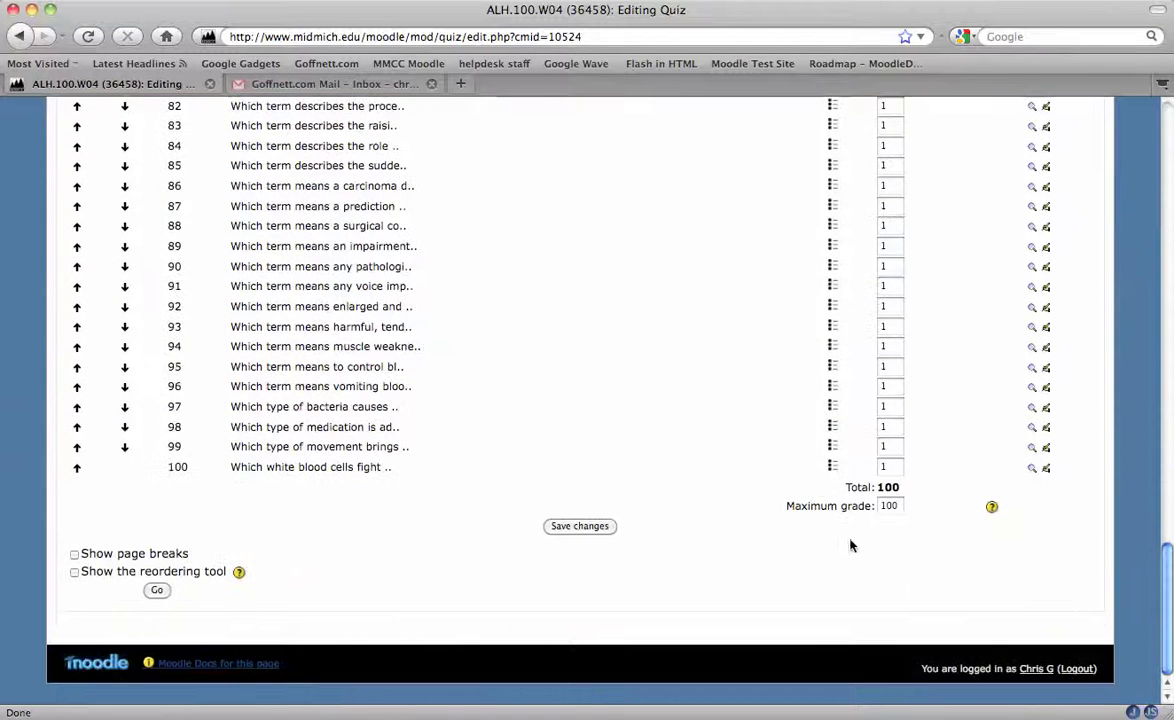
double_click(890, 505)
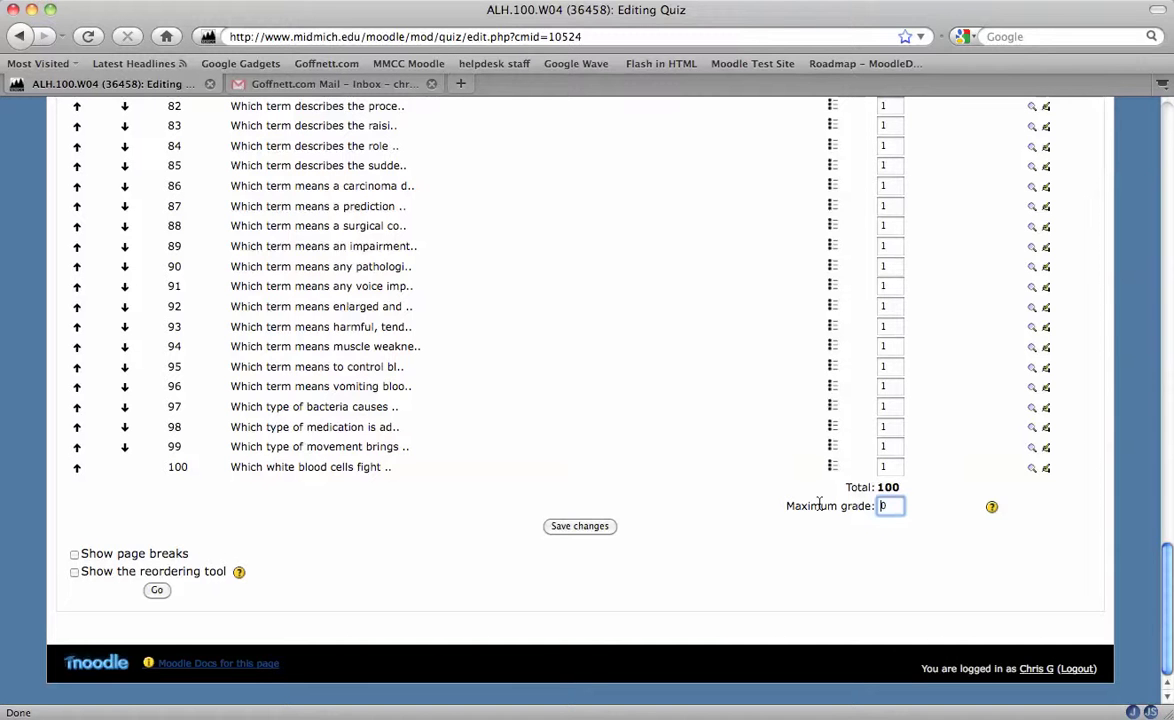
click(557, 532)
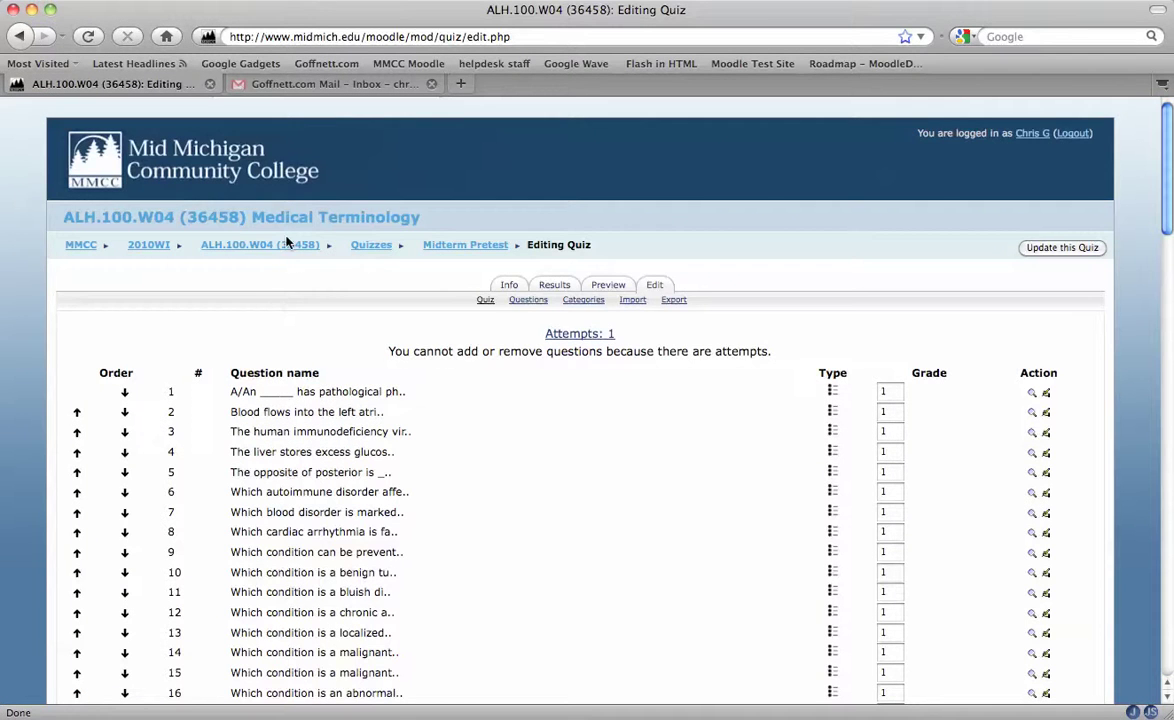
Step: Return to the course page and reopen its grade categories and items in Simple view, down to the chapter pretests
click(288, 247)
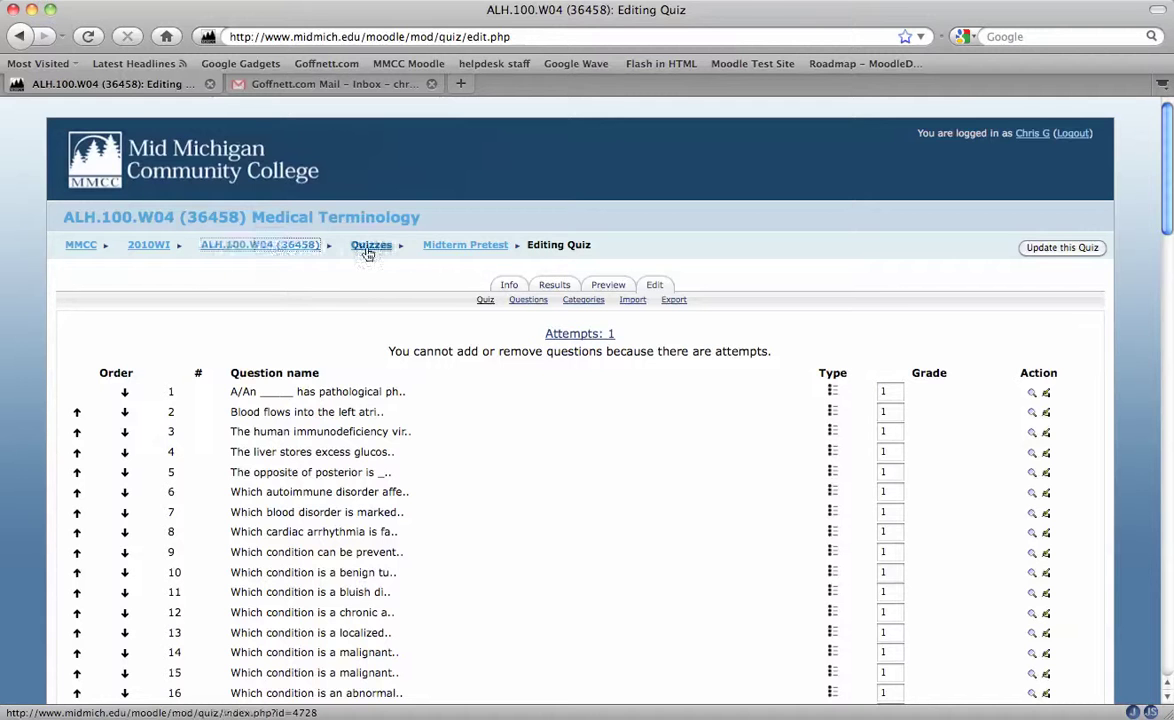
click(275, 247)
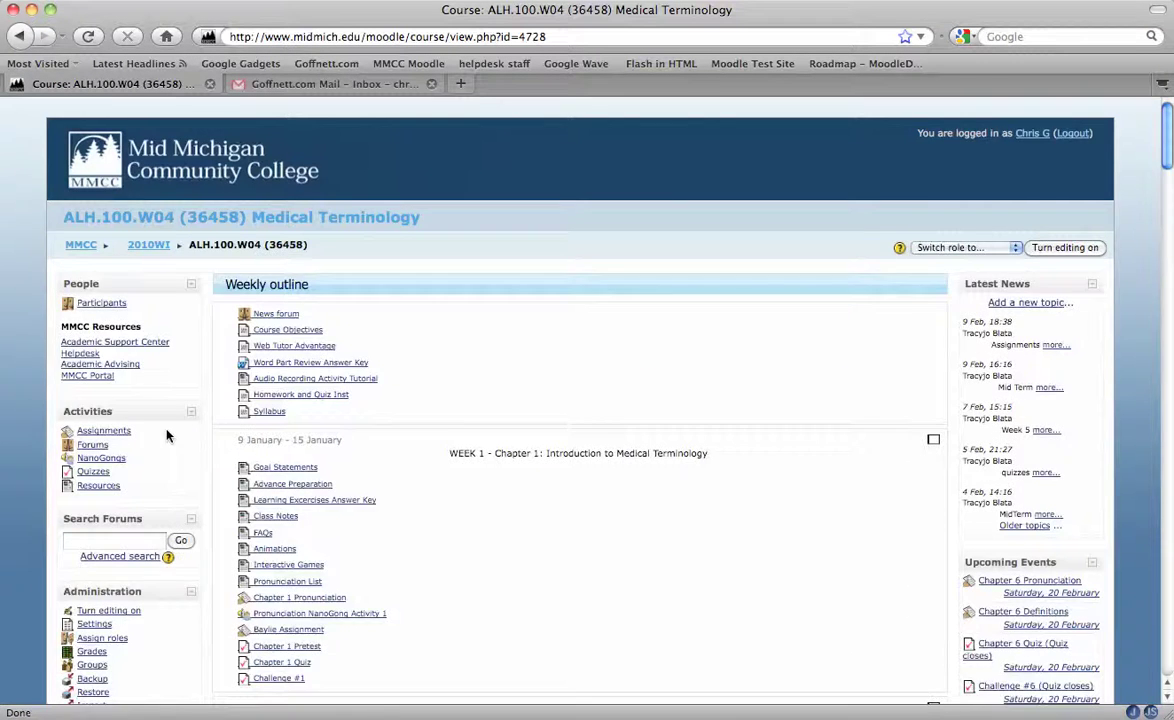
scroll(152, 393, down, 10)
click(90, 241)
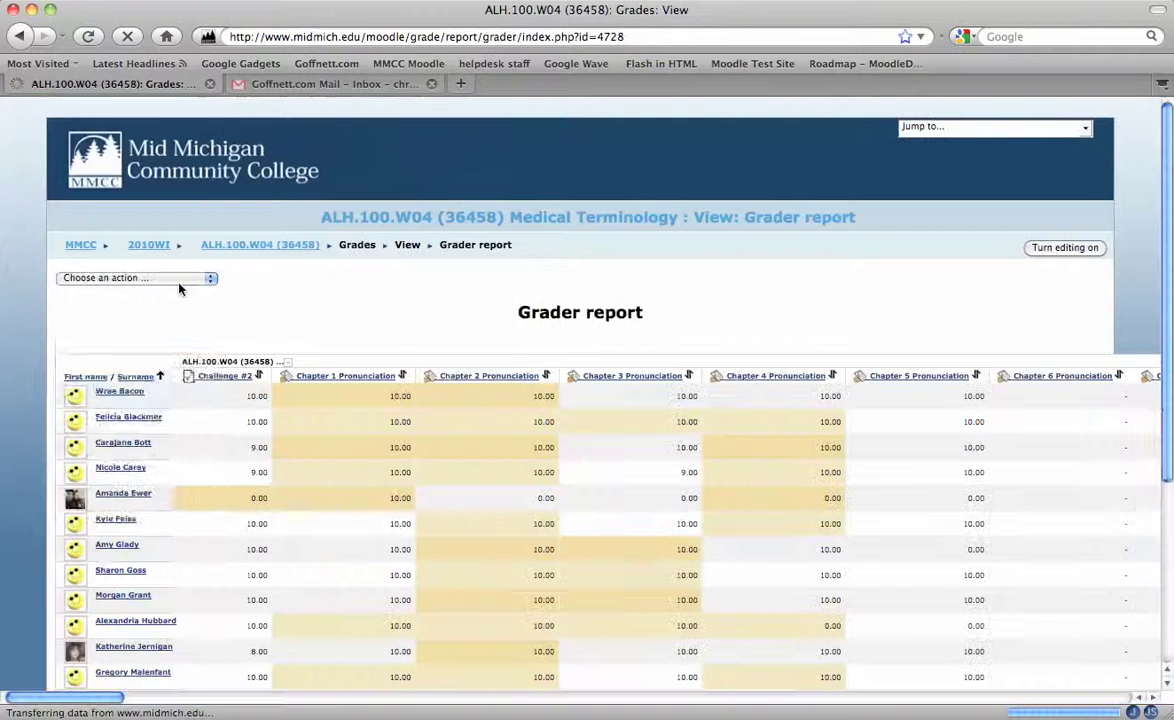
click(172, 278)
click(162, 362)
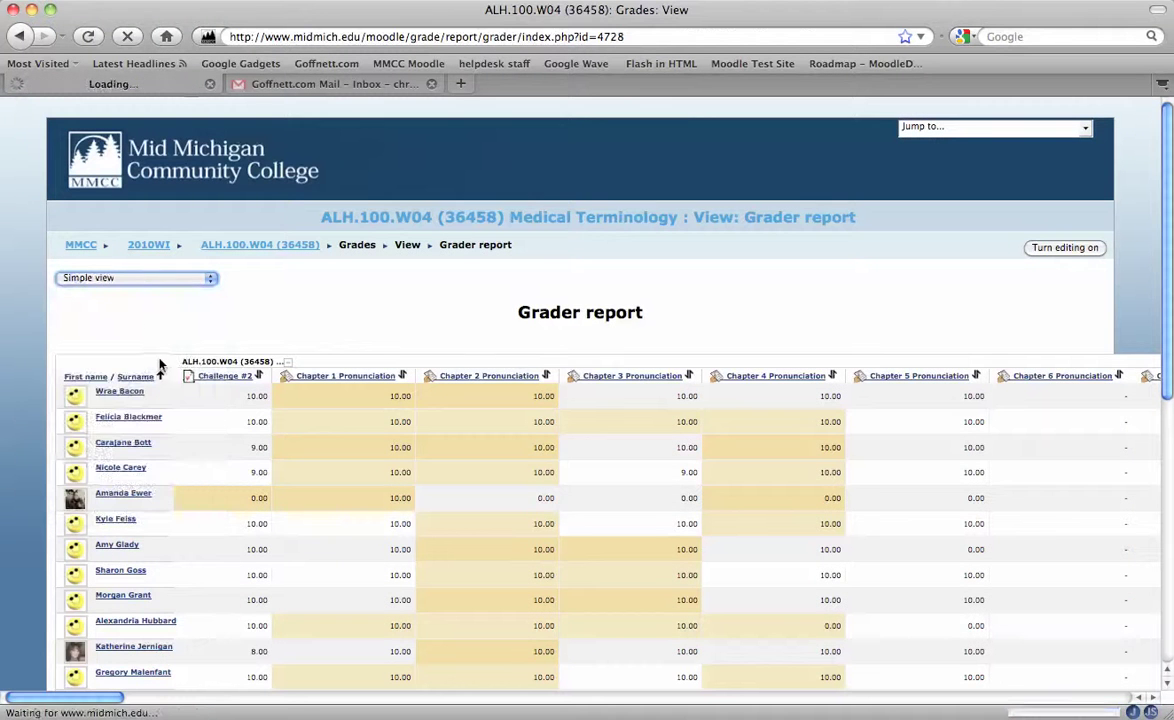
scroll(249, 611, down, 15)
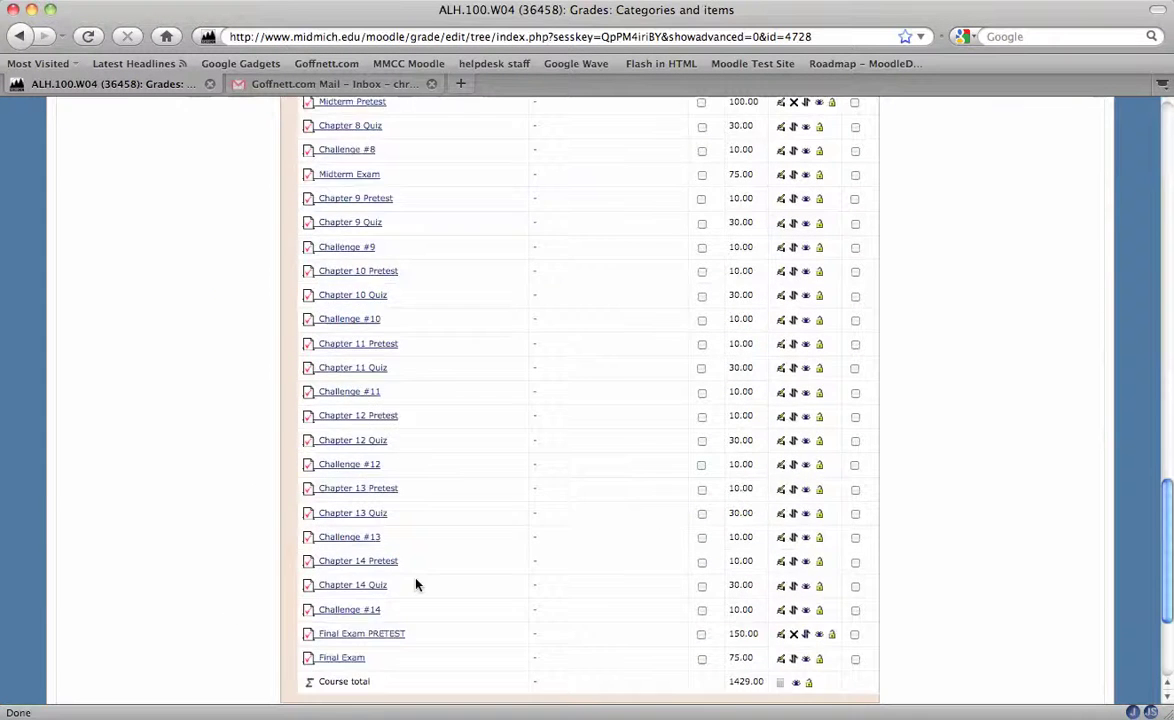
scroll(414, 582, up, 5)
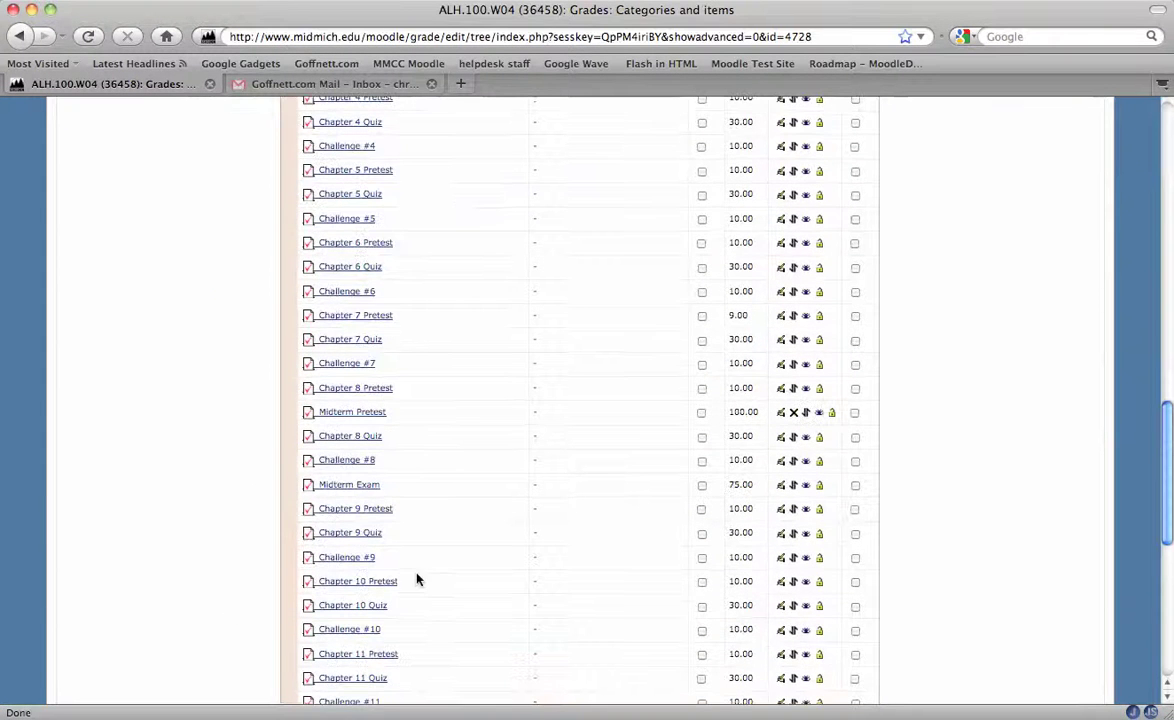
Step: Open the Chapter 7 Pretest for editing, set its maximum grade to 0 and save the changes
click(373, 321)
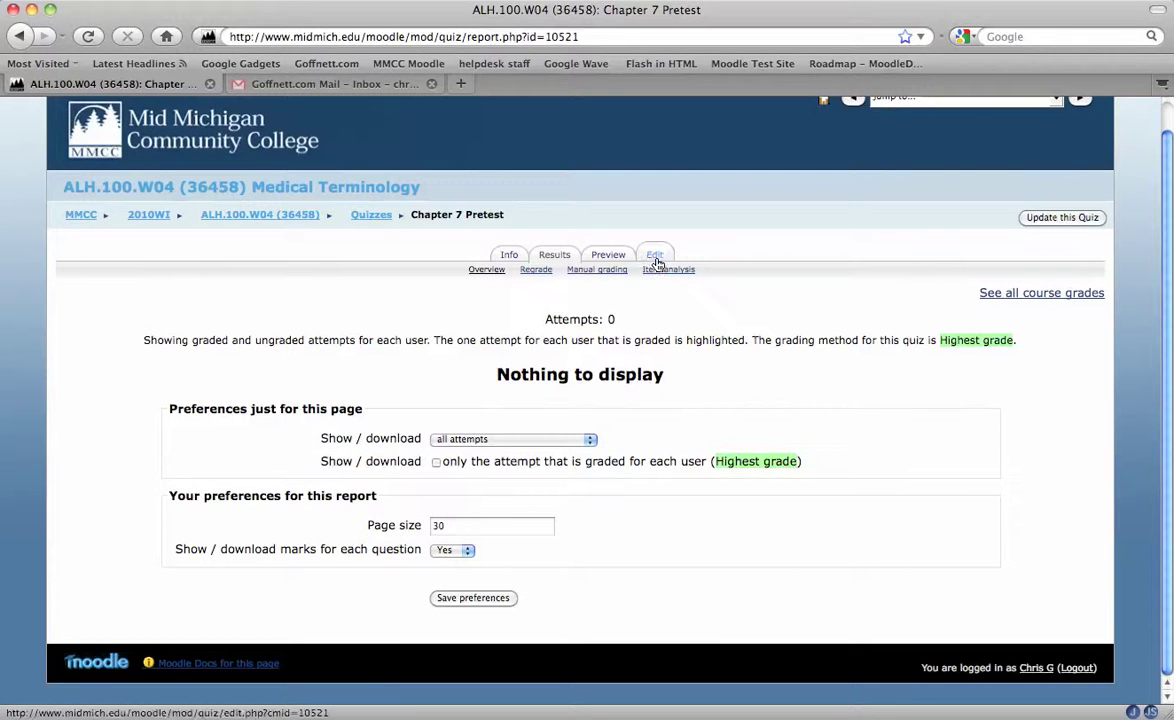
click(655, 257)
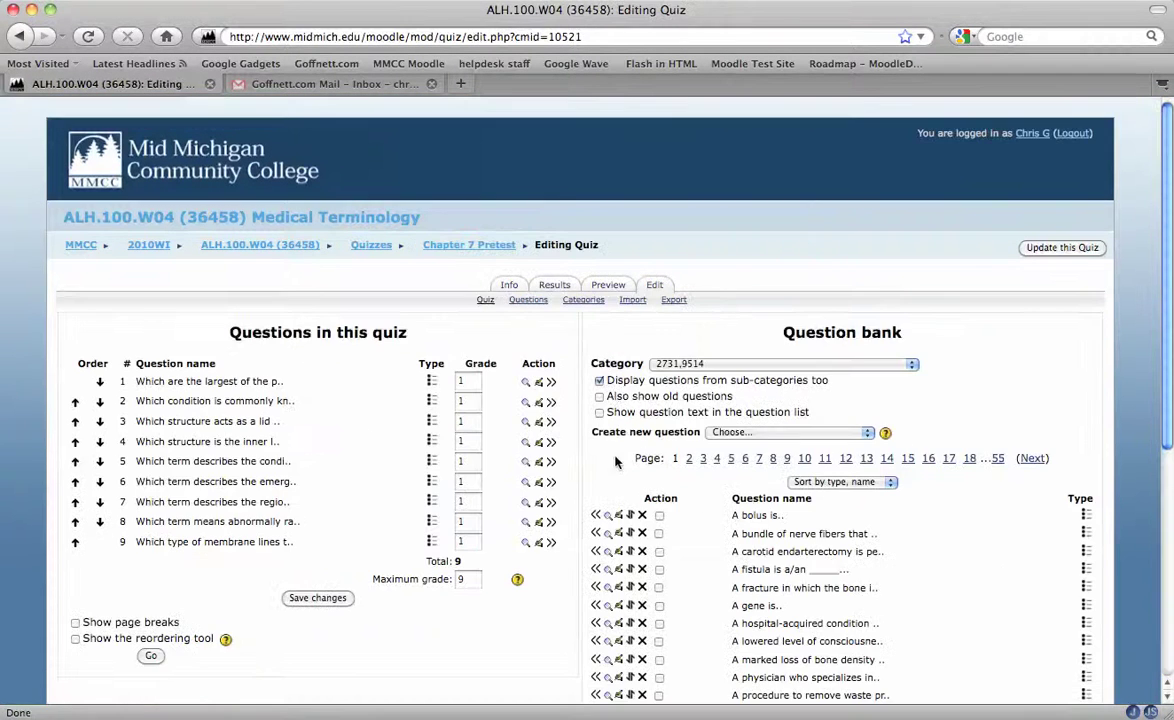
drag(481, 578, 460, 578)
text(0)
click(317, 597)
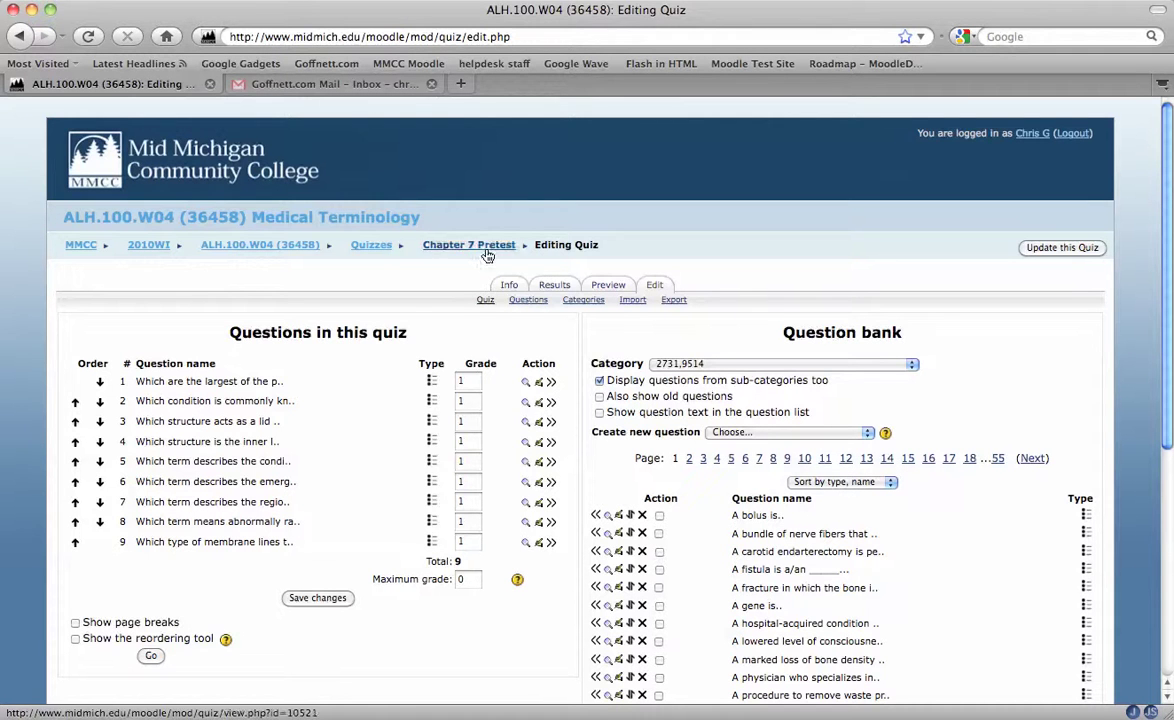
Step: Open the Chapter 6 Pretest from the course's quiz list, set its maximum grade to 0 and save the changes
click(384, 247)
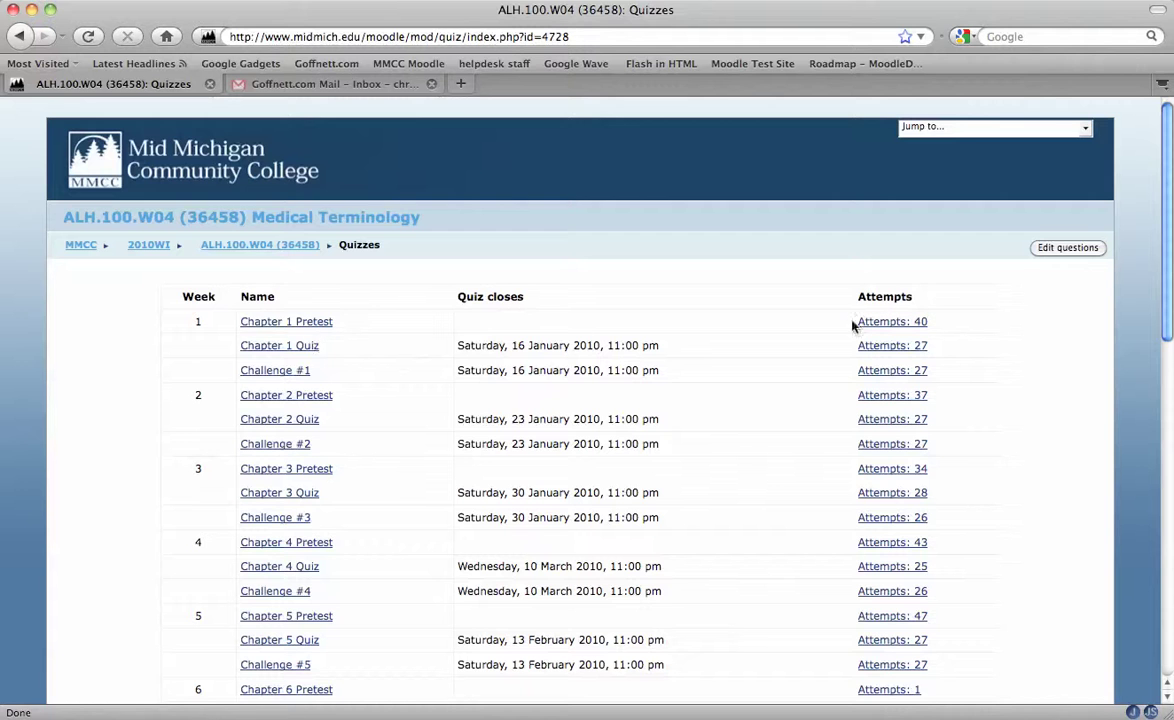
scroll(352, 452, down, 1)
scroll(352, 452, down, 5)
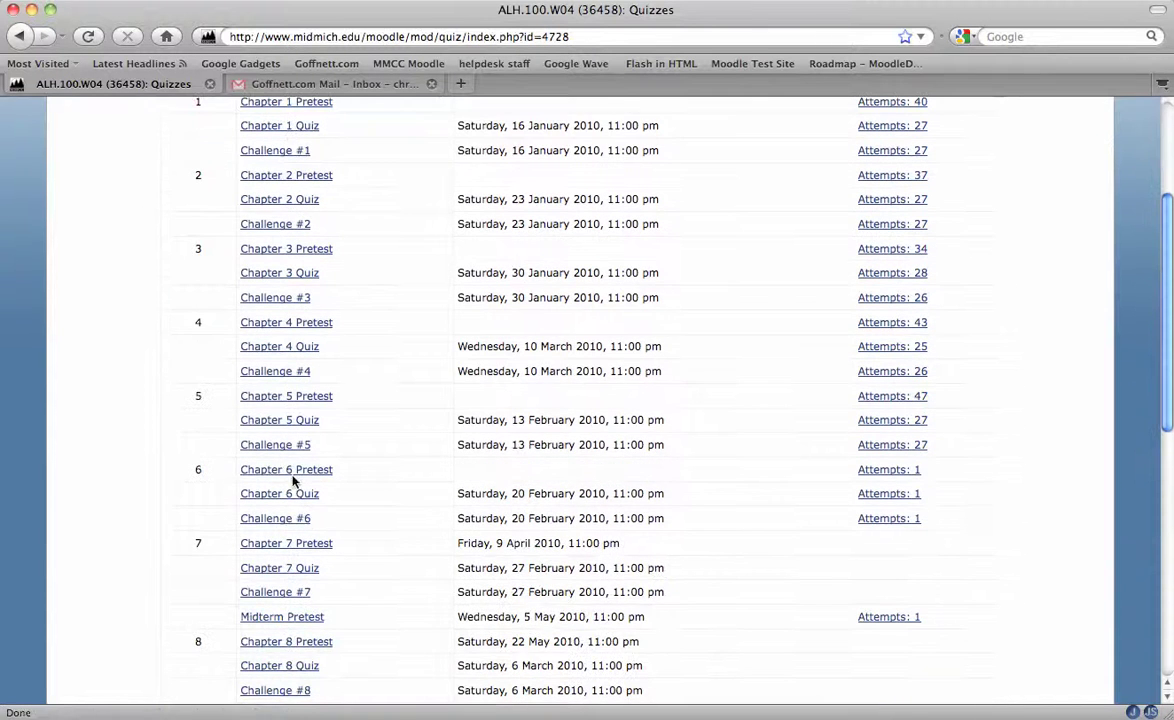
click(300, 470)
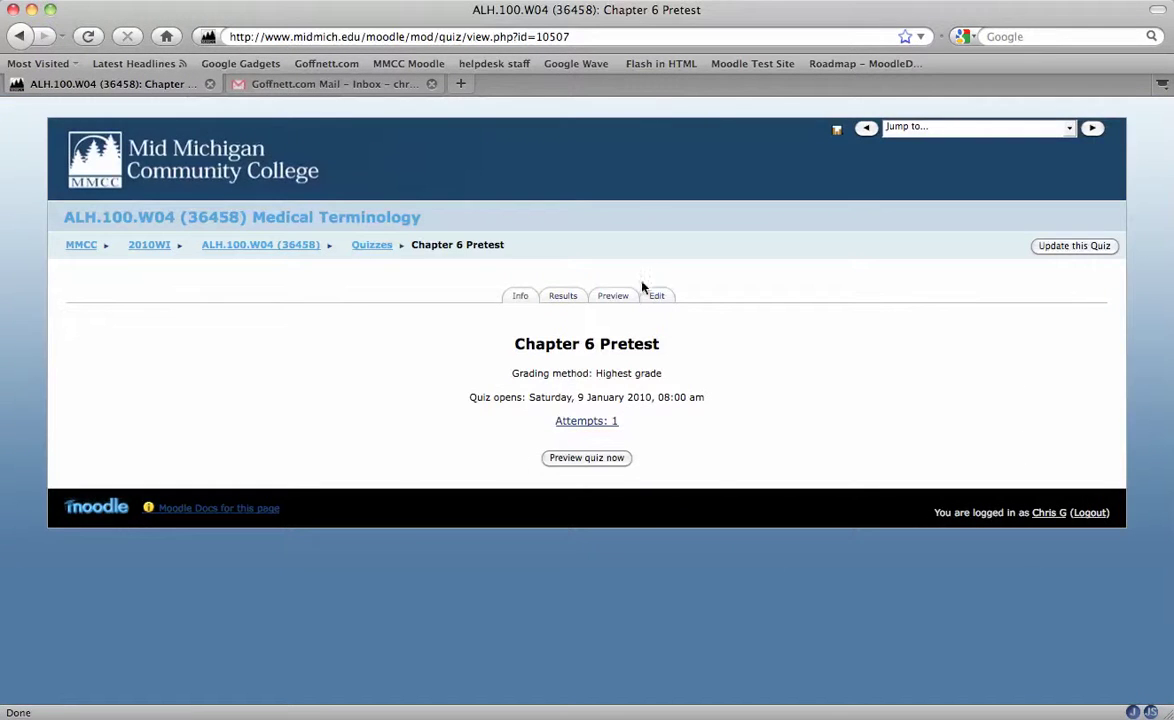
click(657, 295)
scroll(933, 553, down, 2)
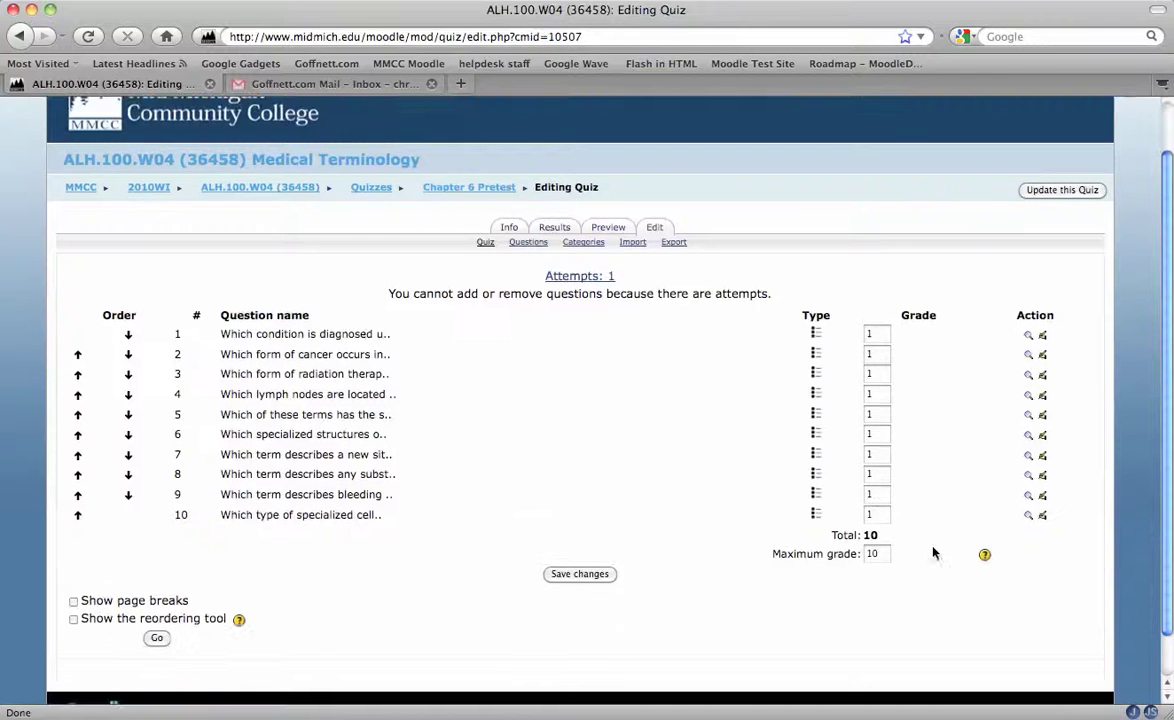
double_click(884, 553)
text(0)
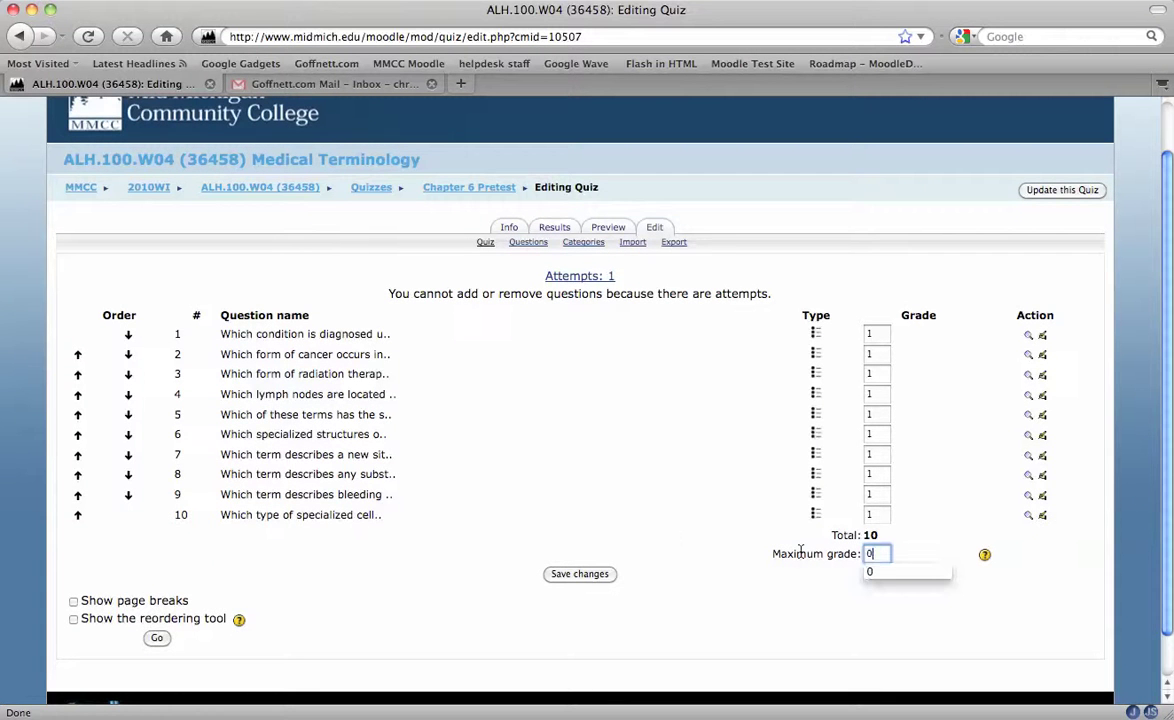
click(595, 576)
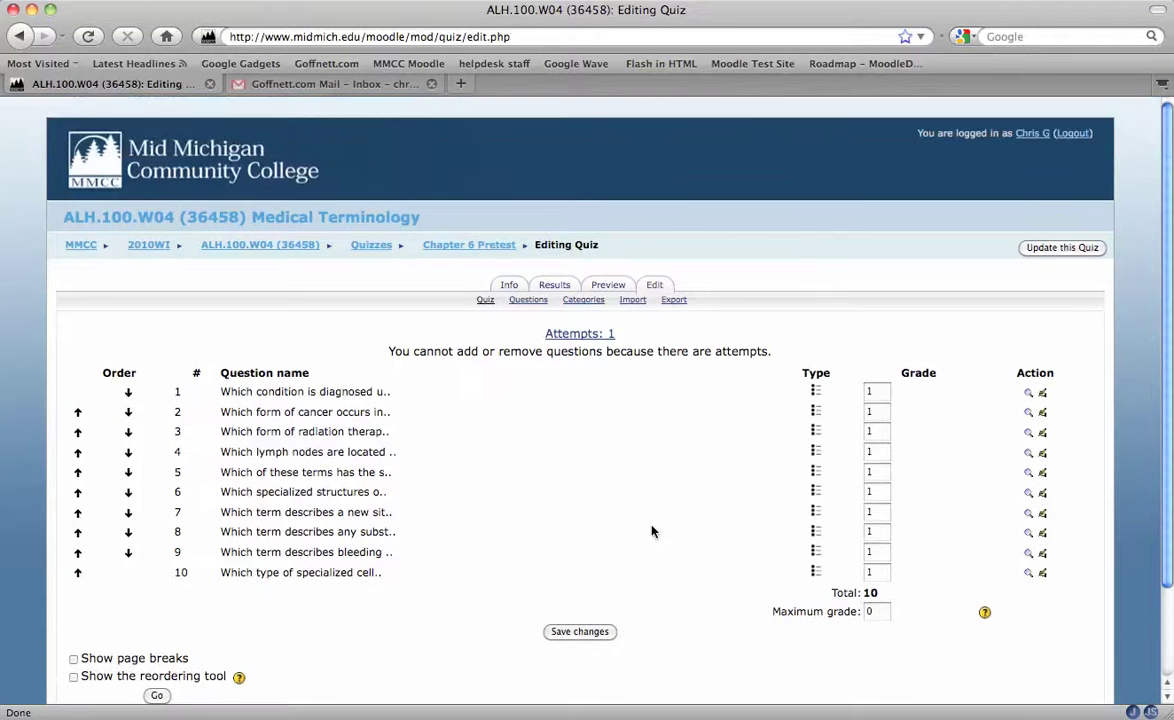
Step: Go back to the course's grade categories and items in Simple view and examine the pretest entries and the course total
click(240, 245)
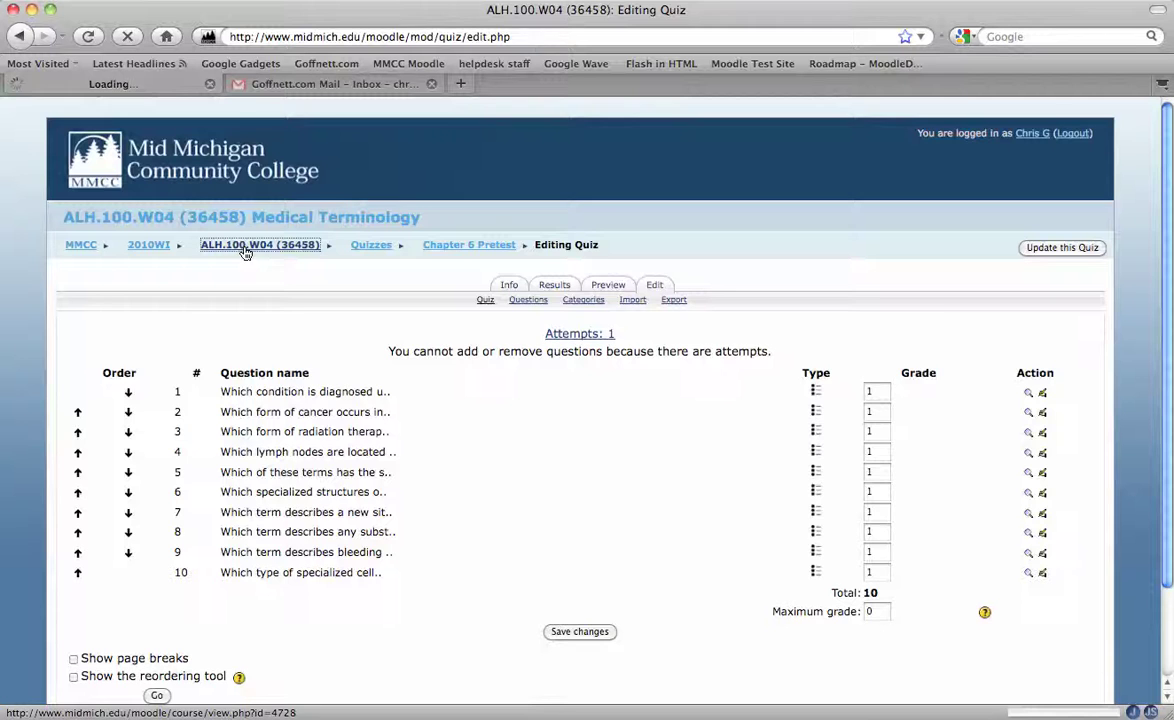
scroll(92, 408, down, 3)
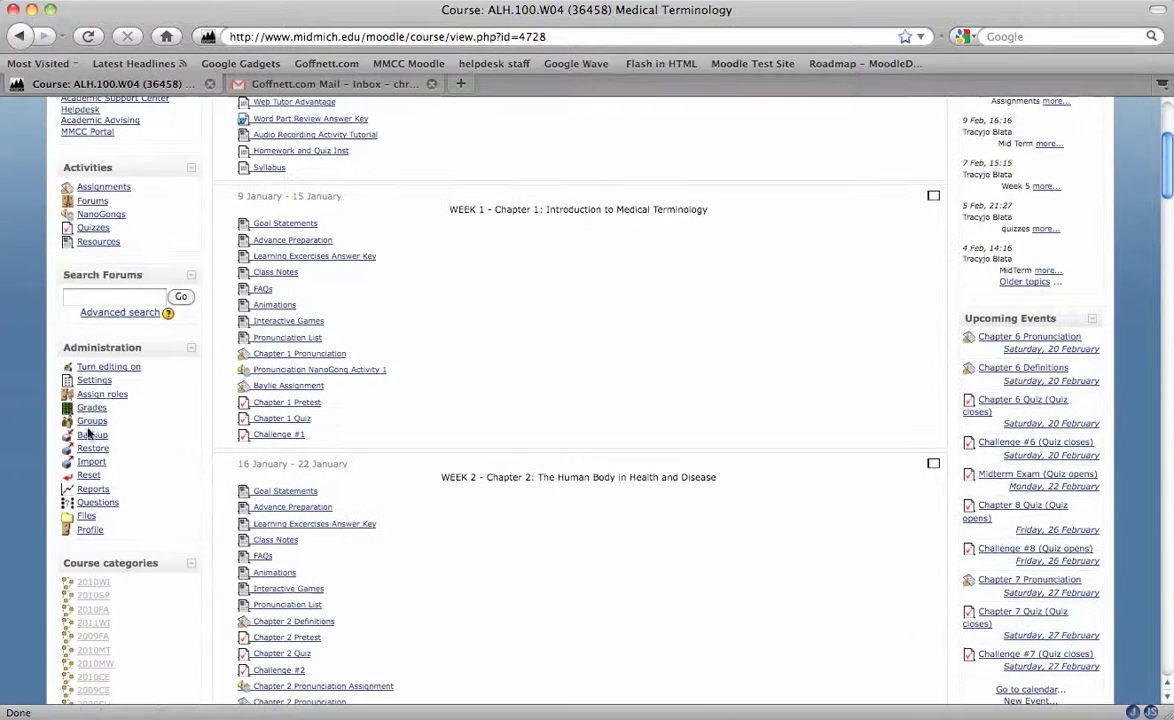
click(92, 408)
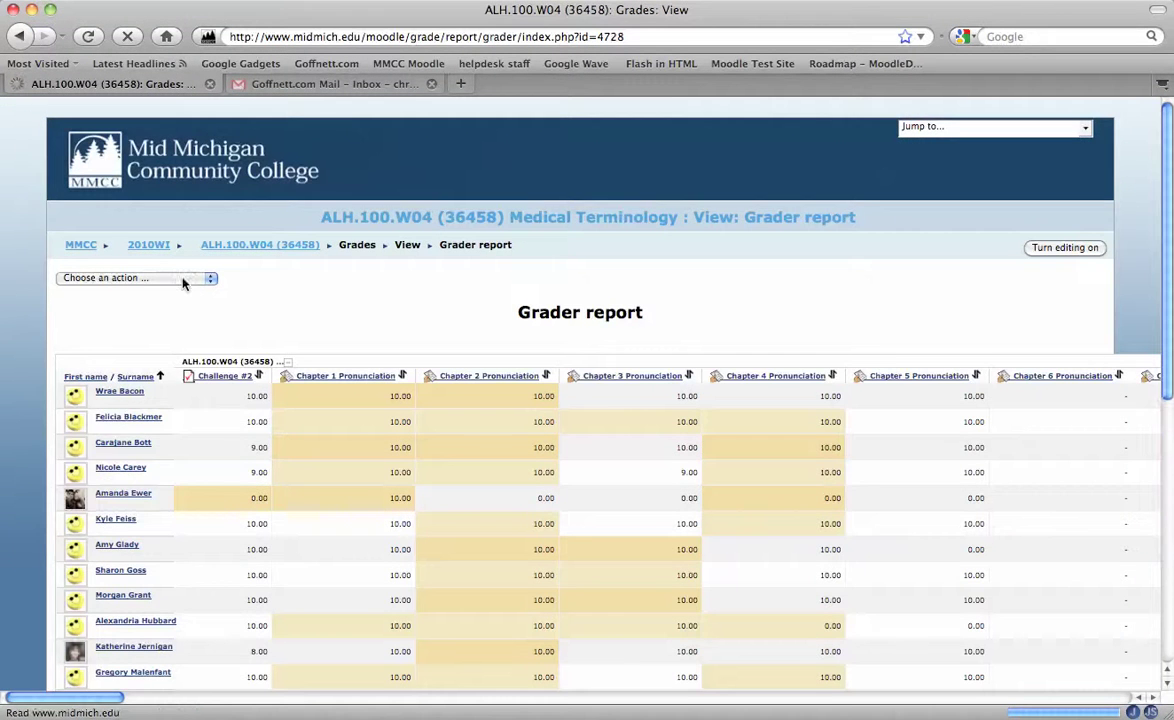
click(182, 280)
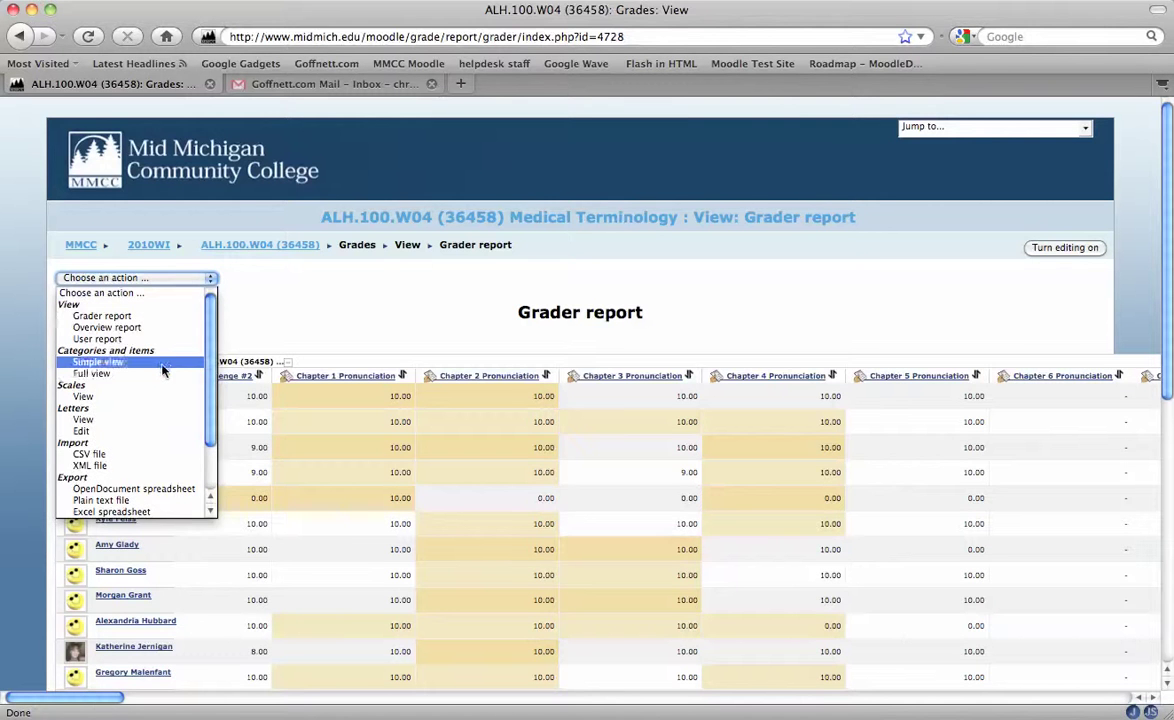
click(163, 363)
scroll(618, 307, down, 15)
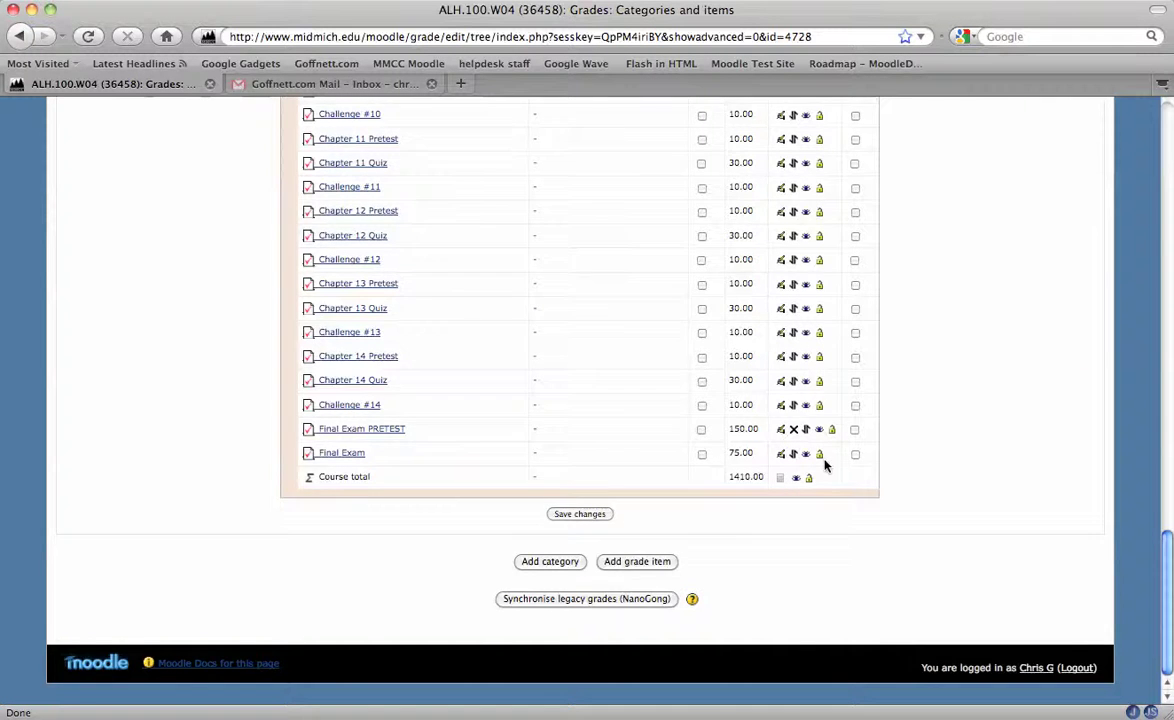
scroll(825, 464, up, 8)
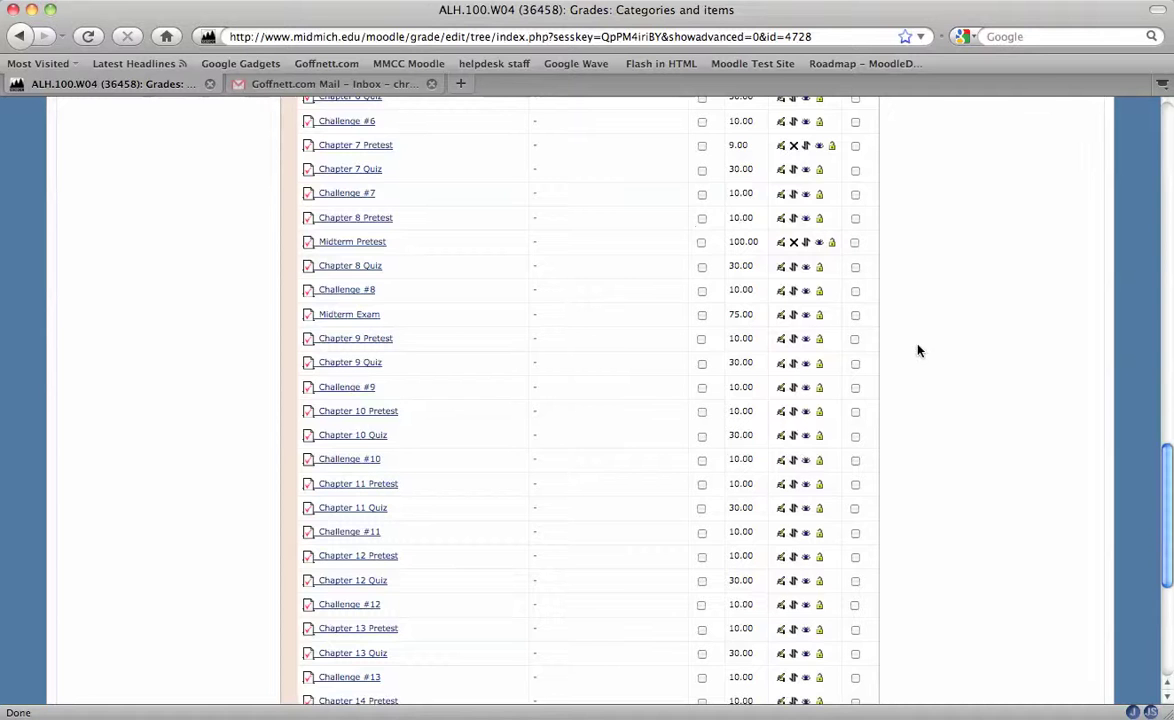
scroll(918, 350, down, 8)
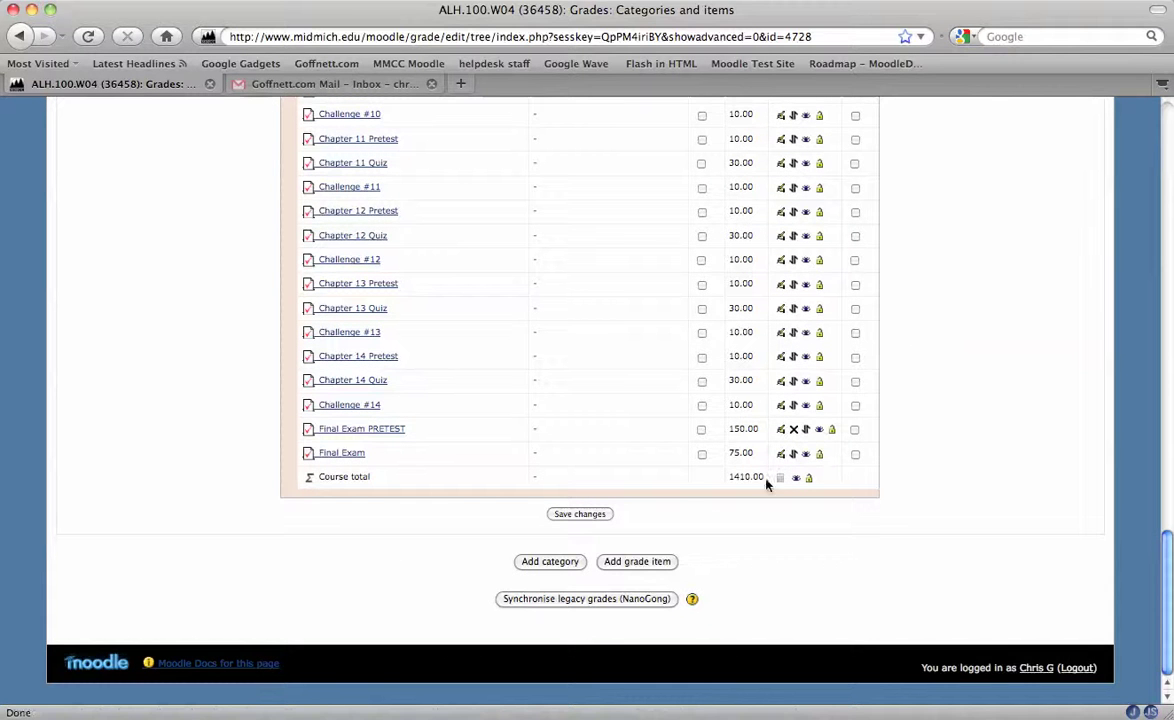
scroll(781, 482, up, 5)
scroll(783, 490, up, 2)
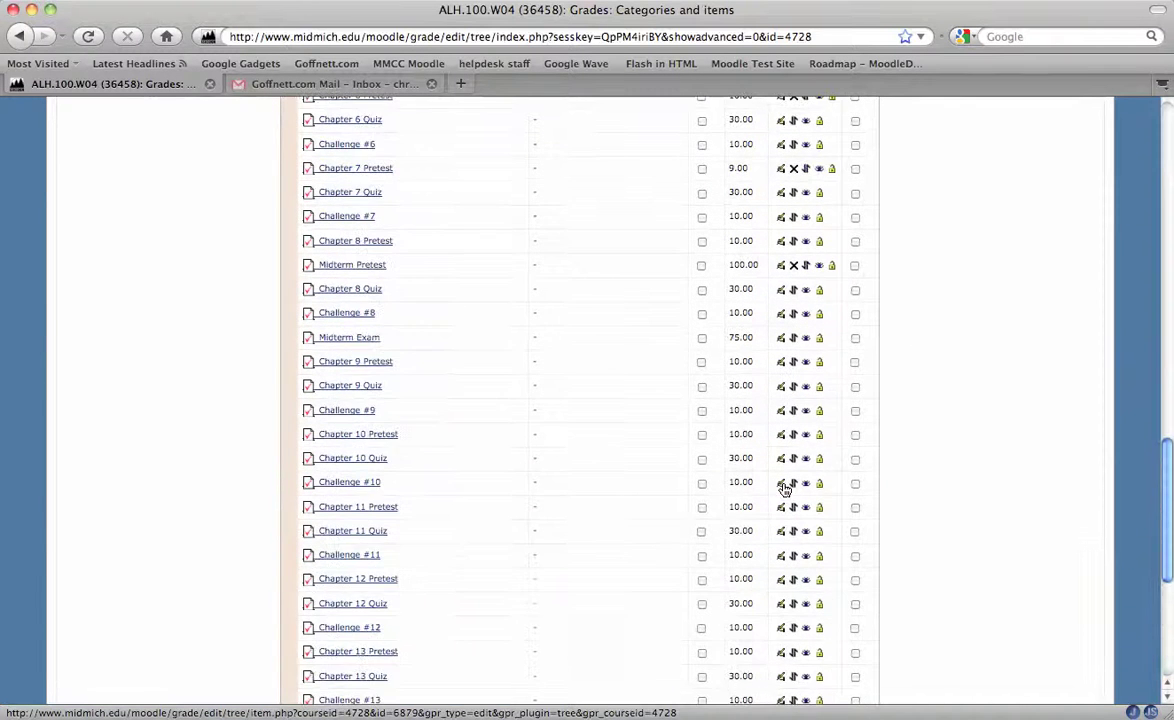
scroll(783, 490, down, 6)
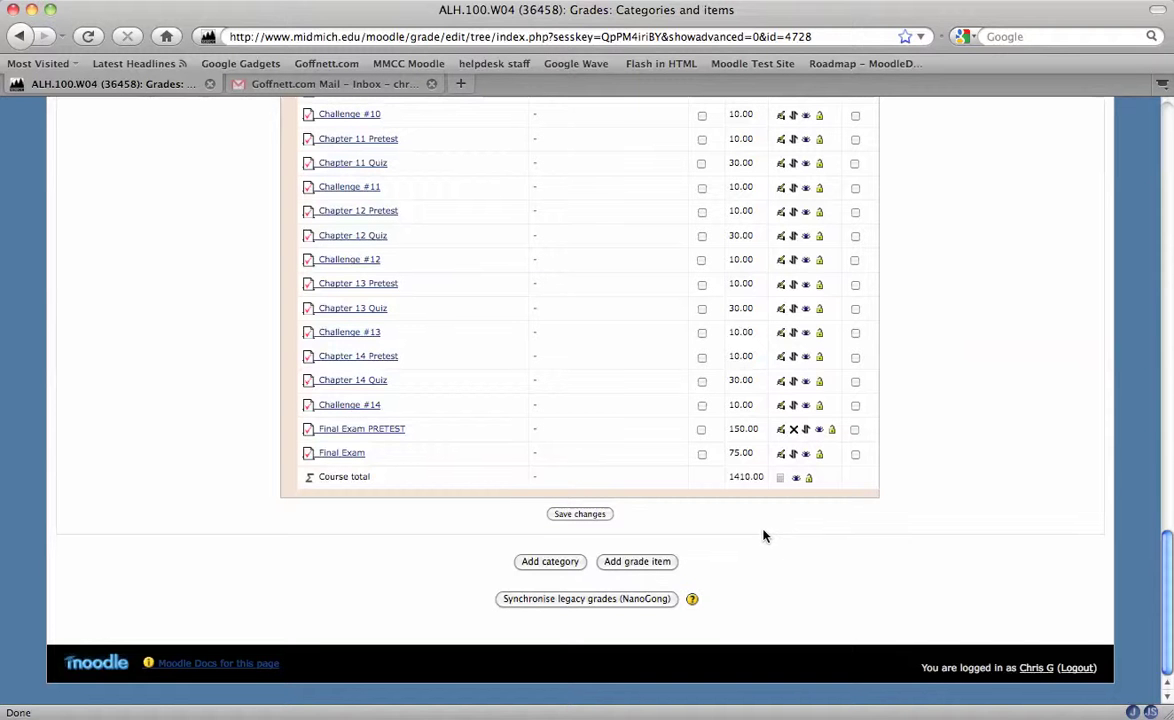
Step: Add a new grade item to the course and name it "Bonus Points for up to MidTerm Prestests"
scroll(732, 540, up, 6)
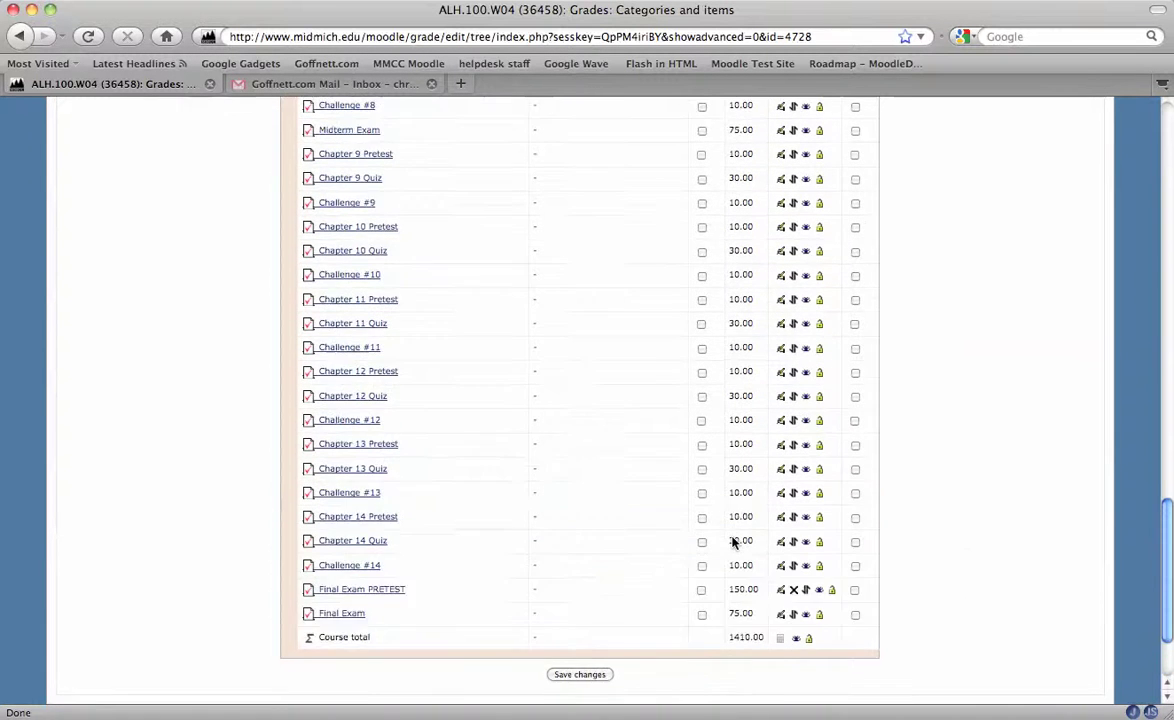
scroll(732, 540, up, 14)
scroll(731, 542, down, 20)
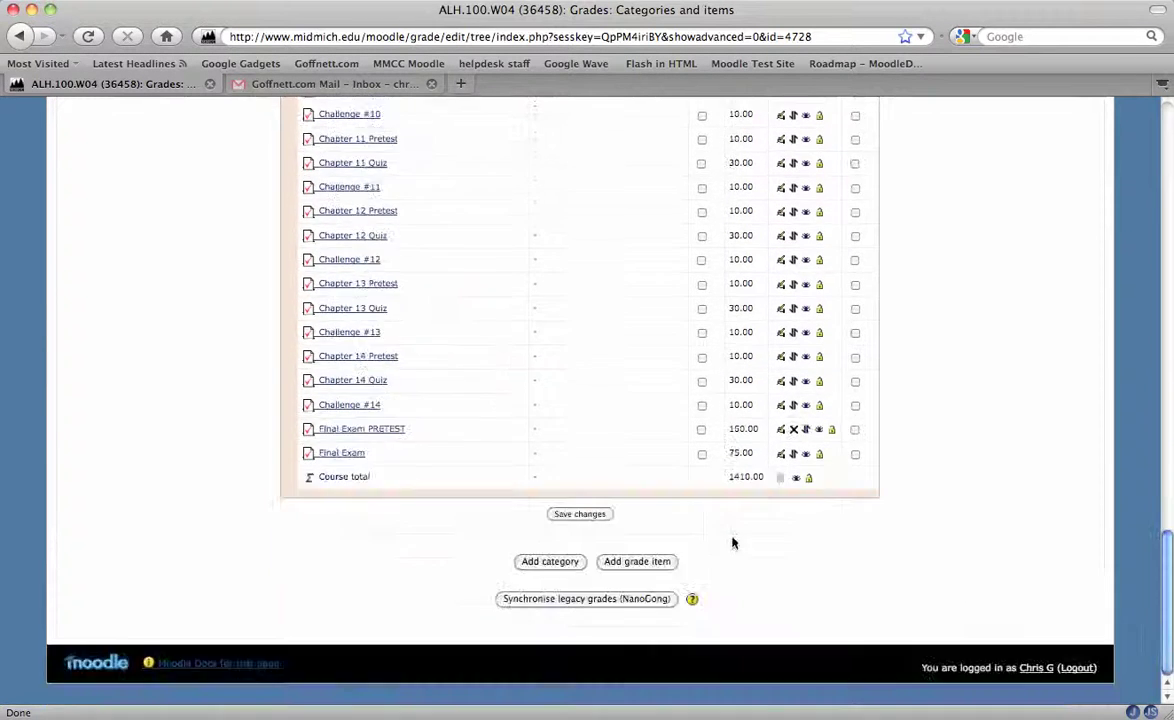
click(640, 566)
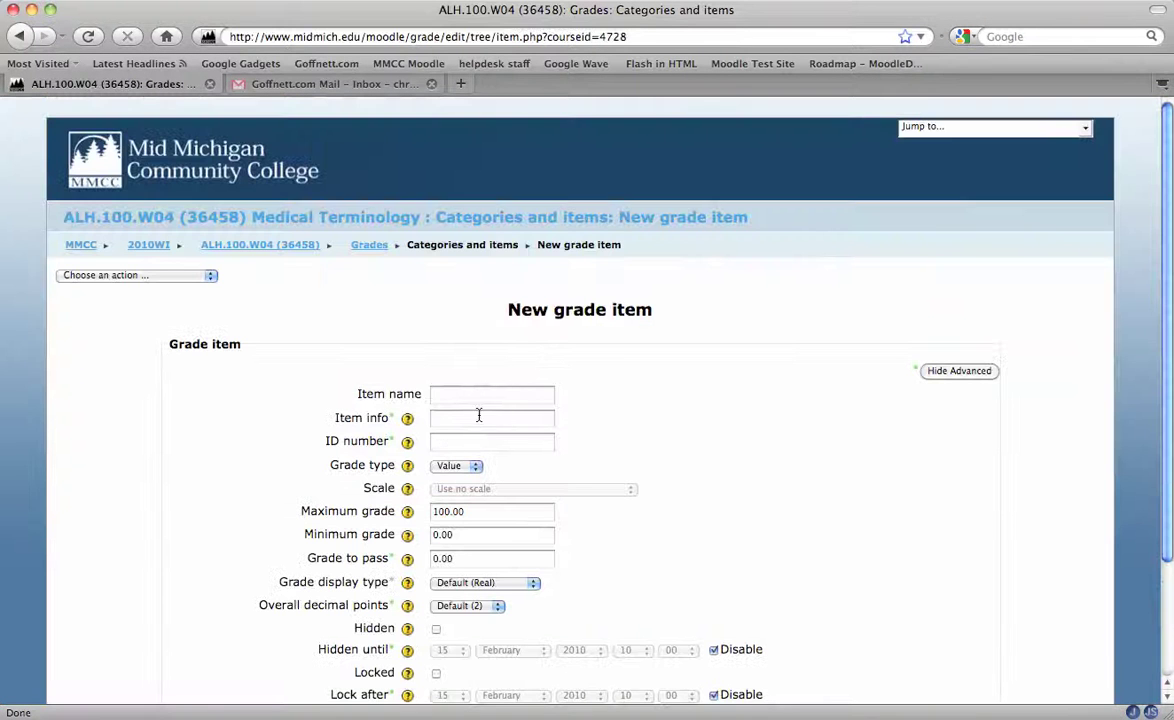
click(480, 395)
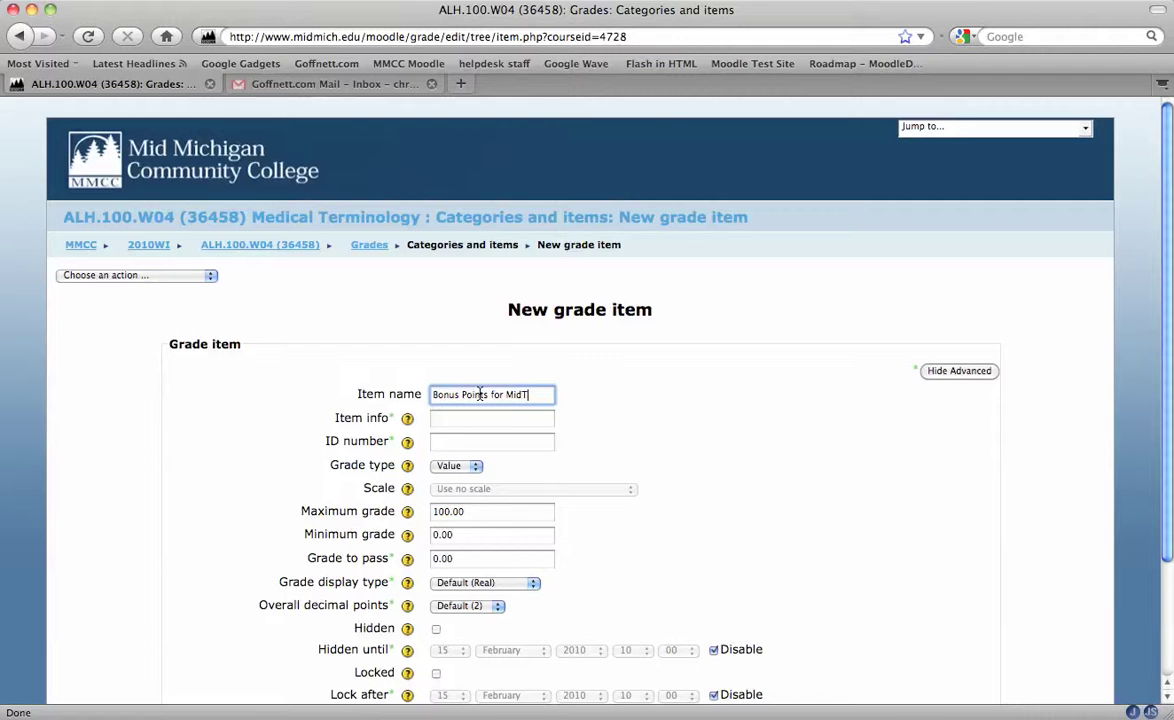
text(Pretes)
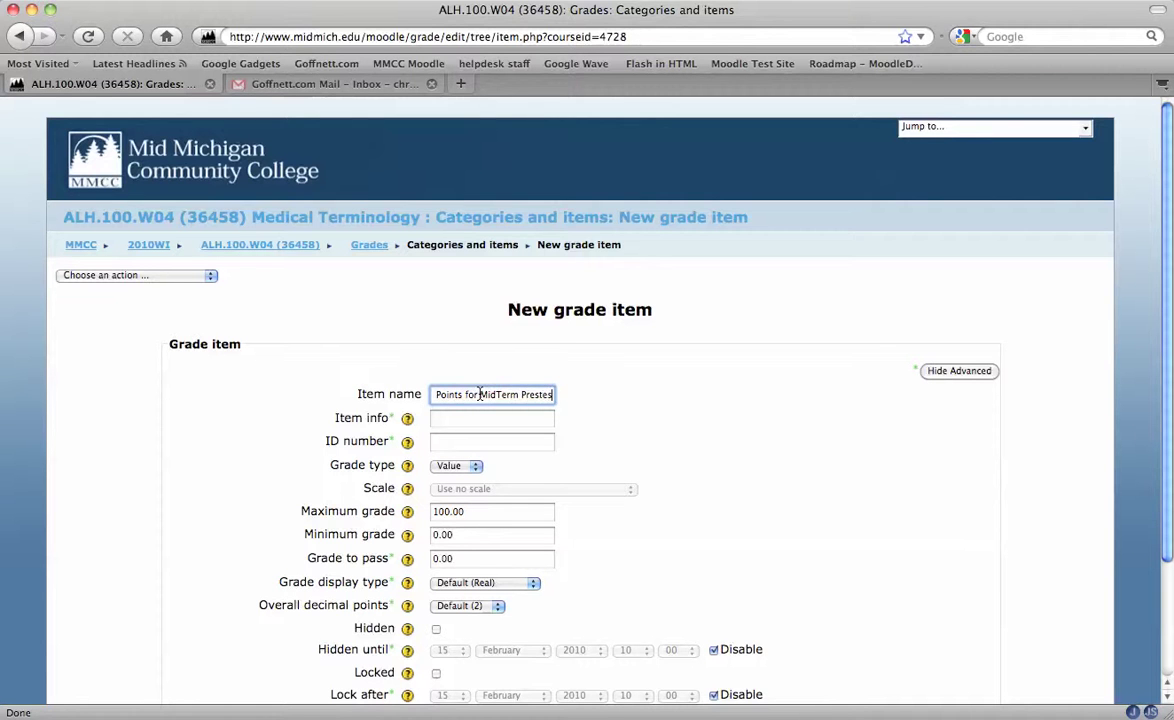
text(ts)
text(up to)
Step: Set the new bonus item's maximum grade to 50 and save the grade item
scroll(598, 376, down, 3)
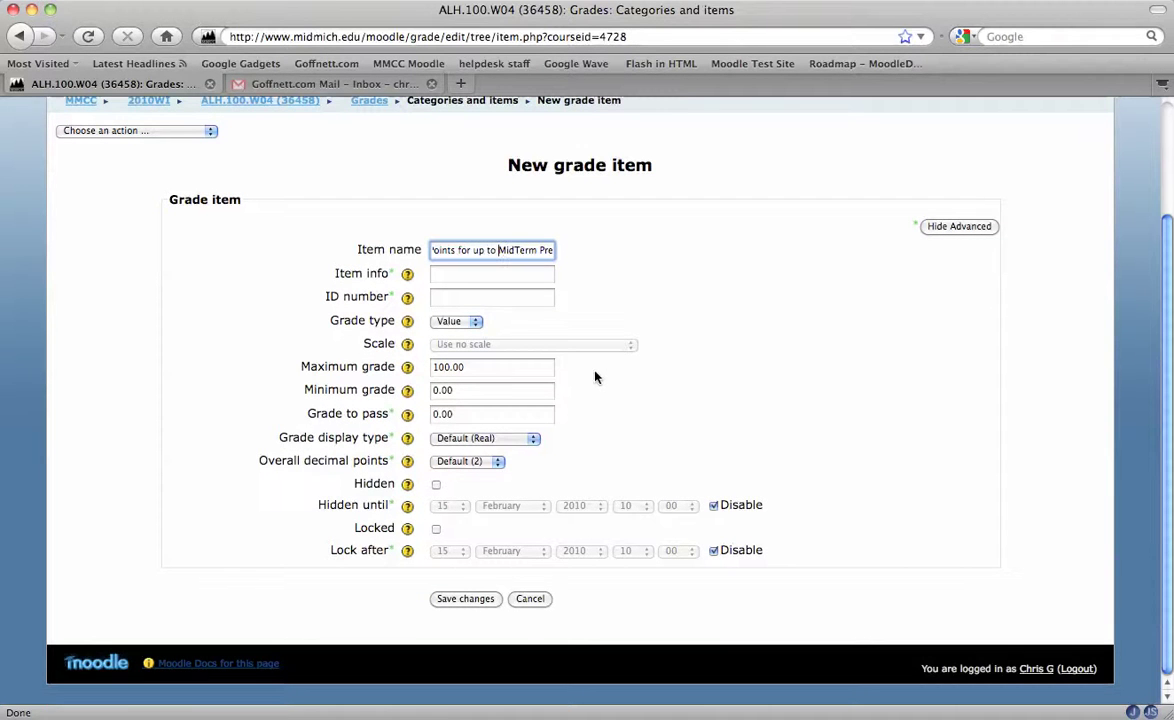
double_click(443, 366)
text(50)
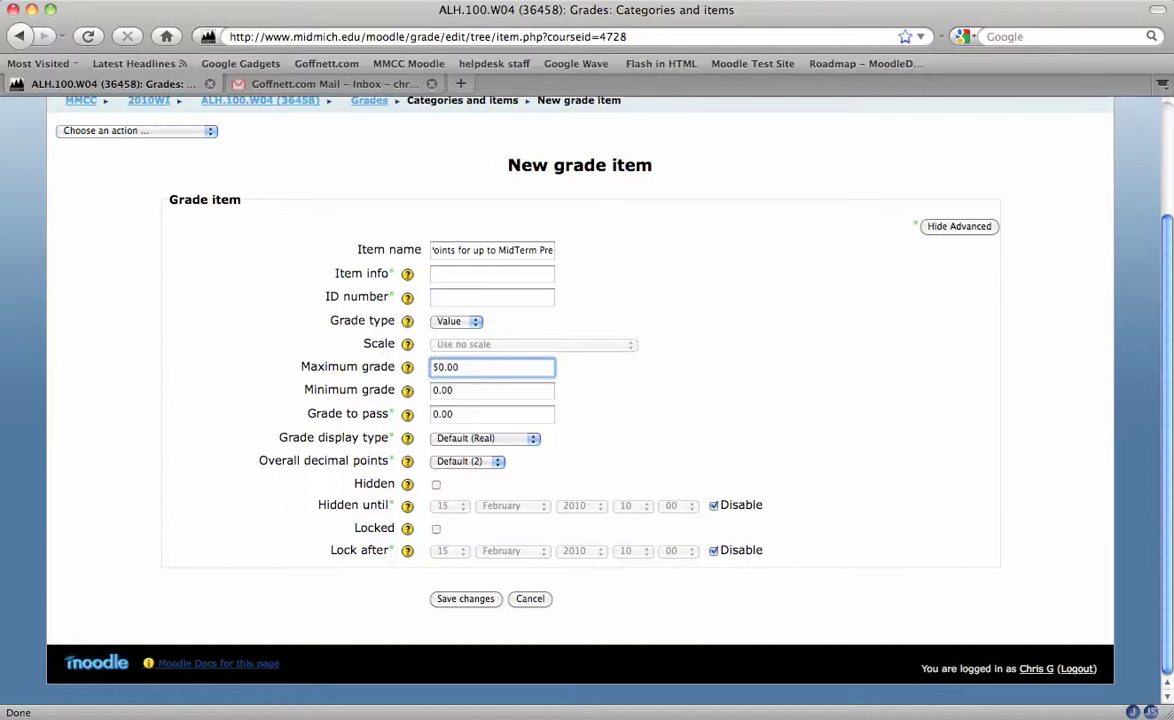
click(795, 612)
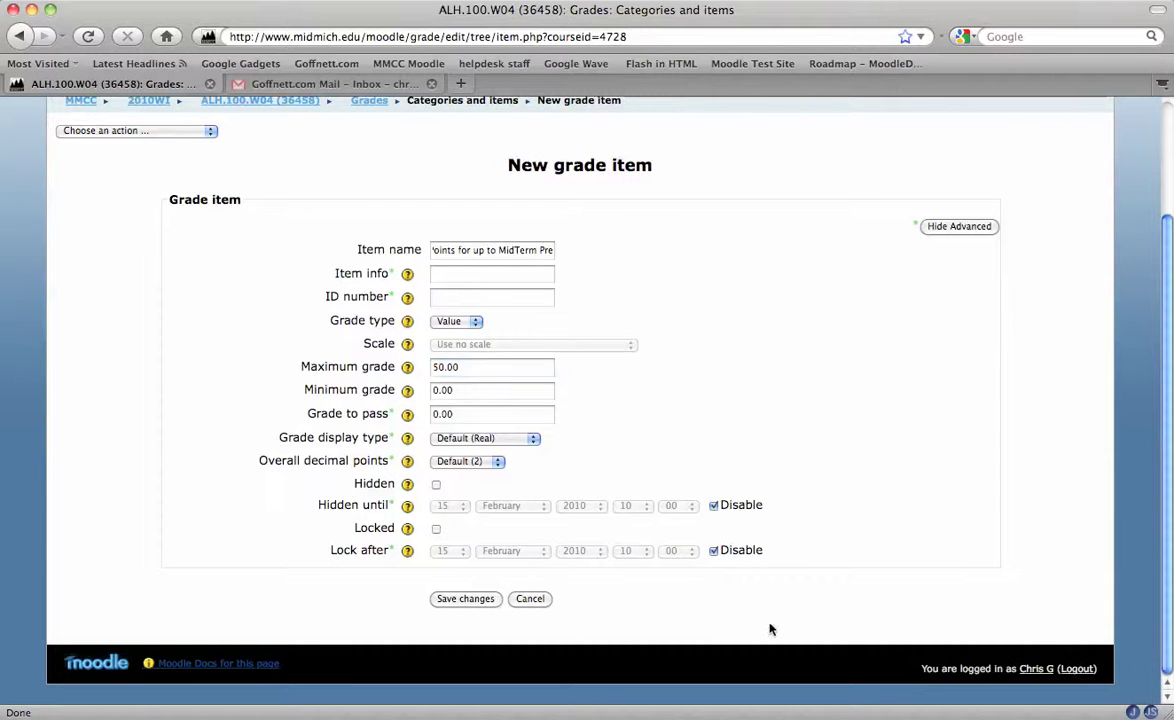
click(480, 602)
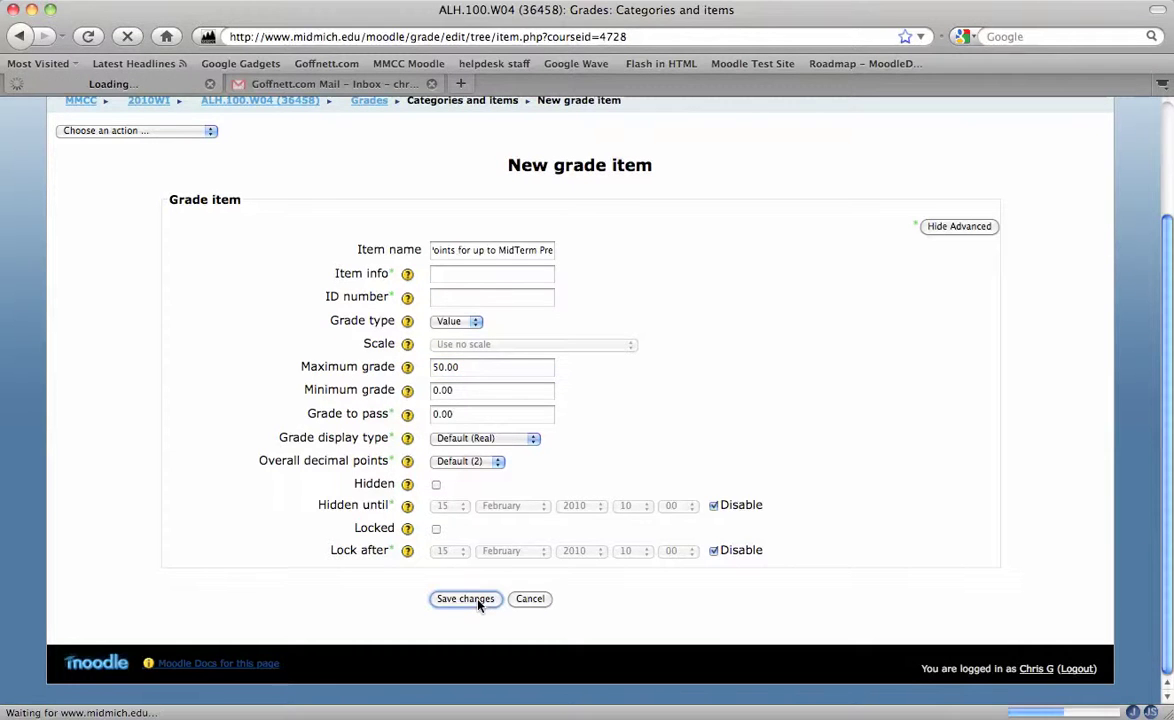
Step: Move the bonus points item to the first place in the course category, above Challenge #2
scroll(500, 604, down, 15)
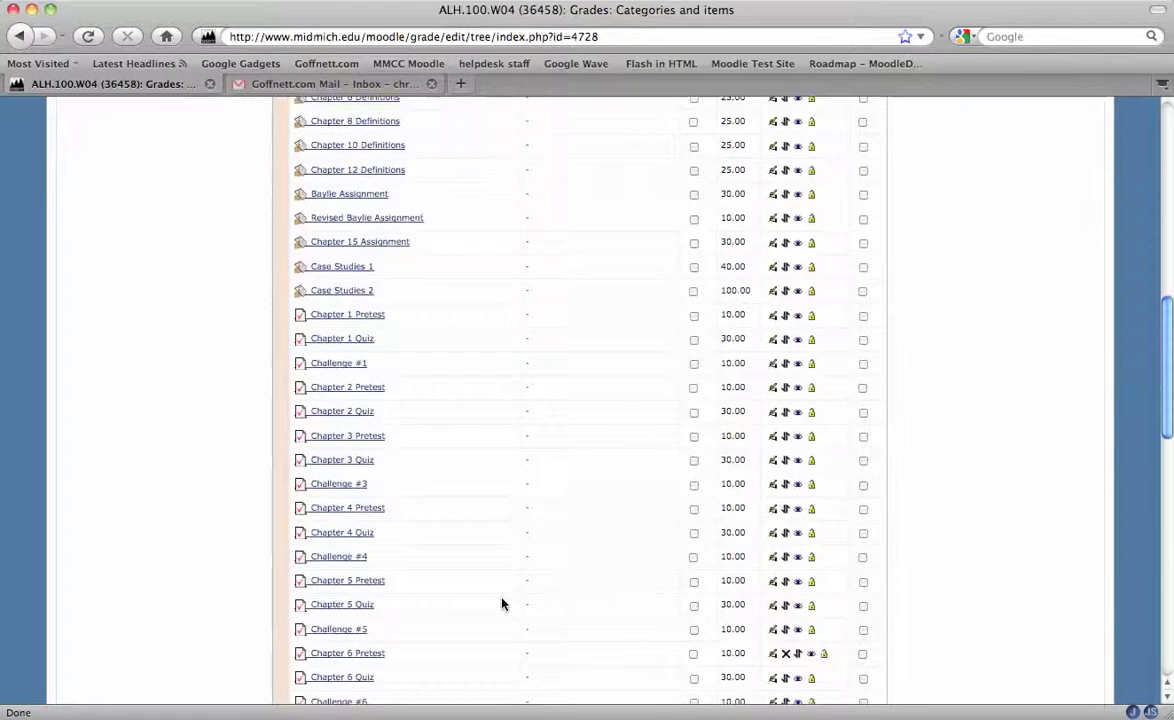
scroll(502, 604, down, 5)
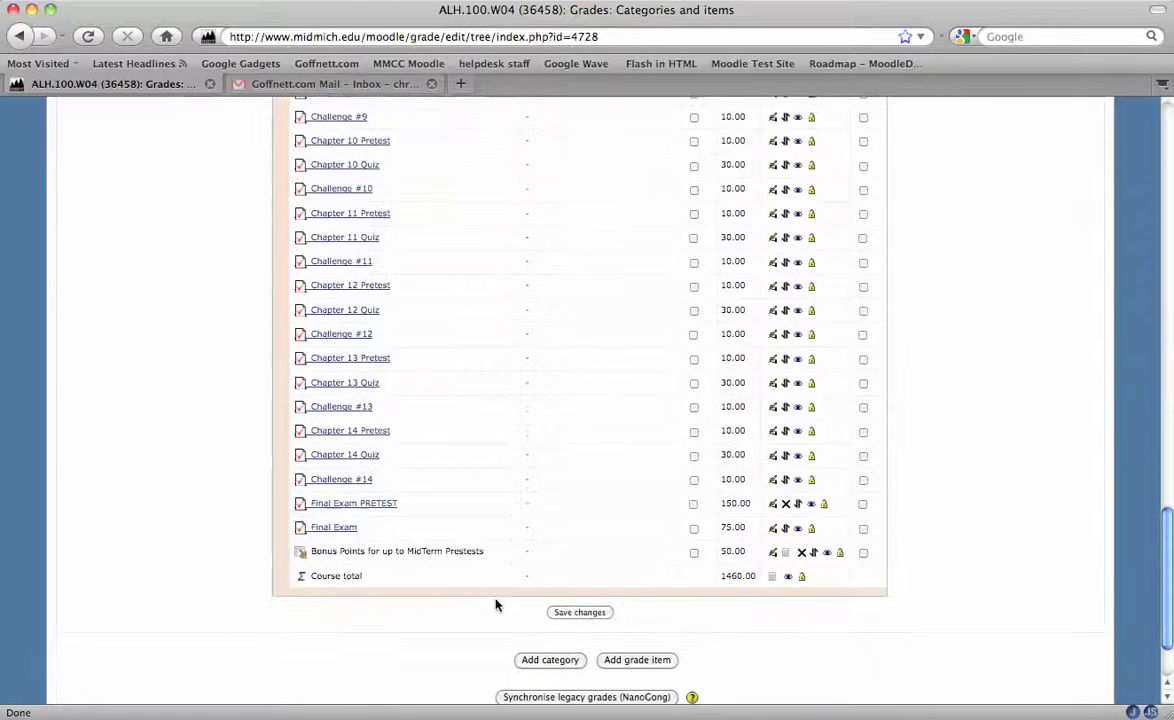
click(815, 556)
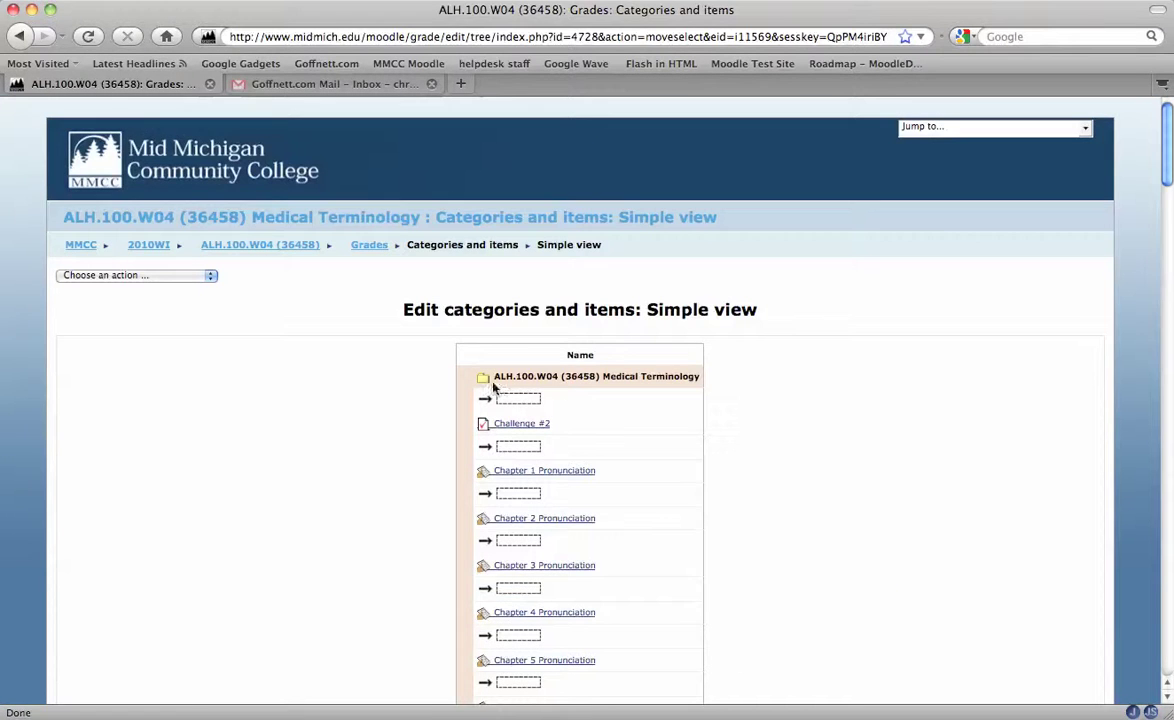
click(517, 400)
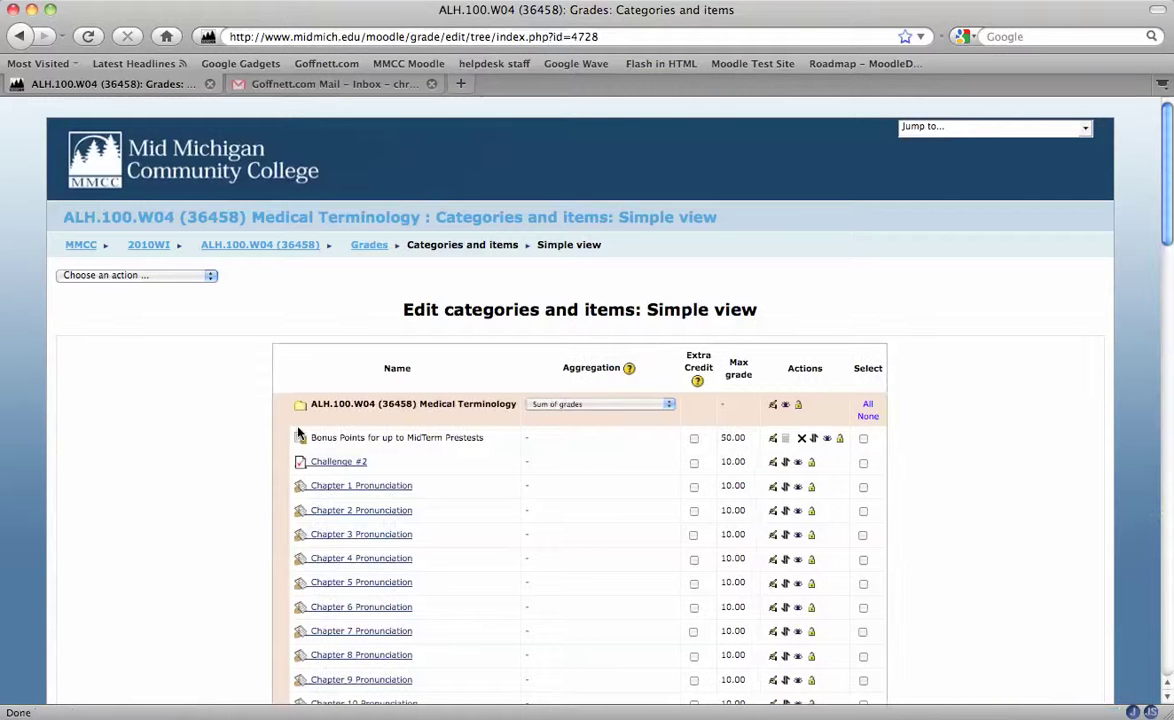
Step: Mark the bonus points item as extra credit and save the changes to the grade items
click(693, 441)
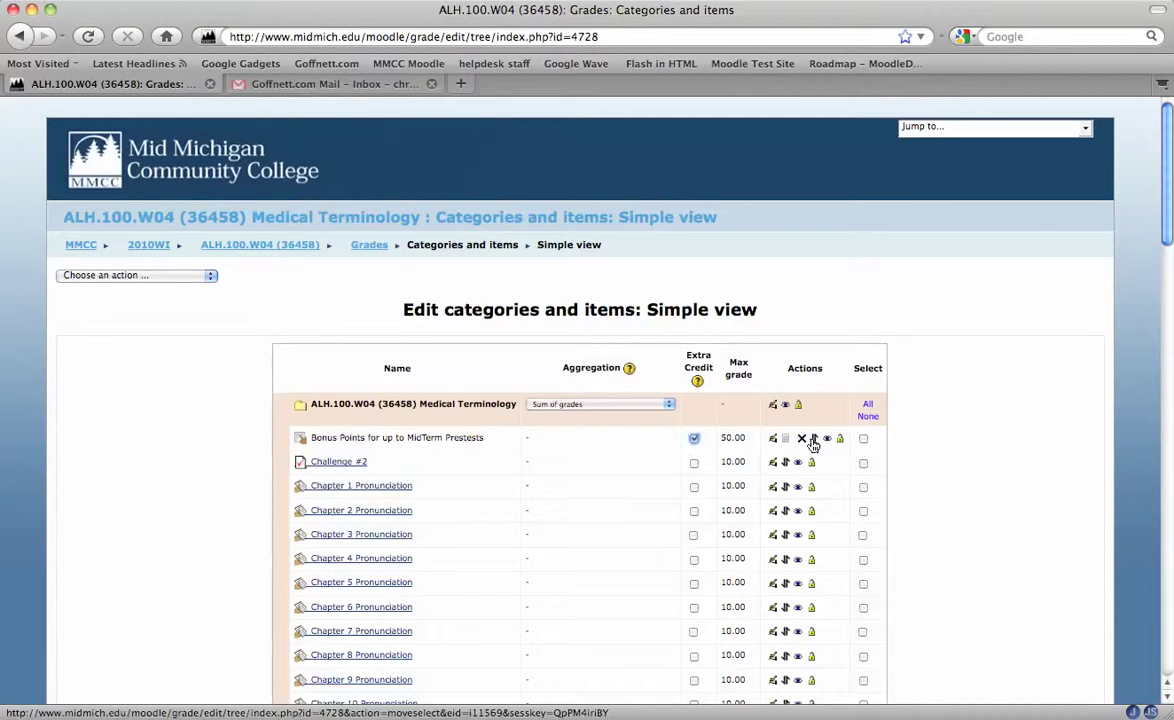
scroll(804, 597, down, 15)
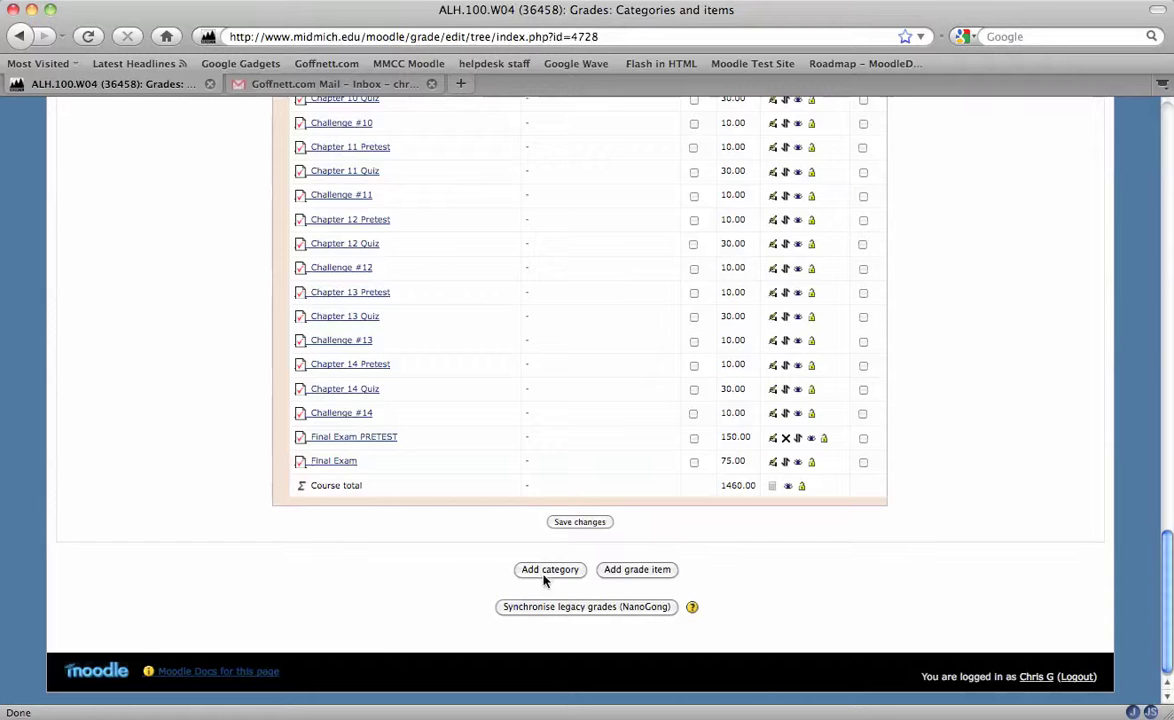
click(577, 522)
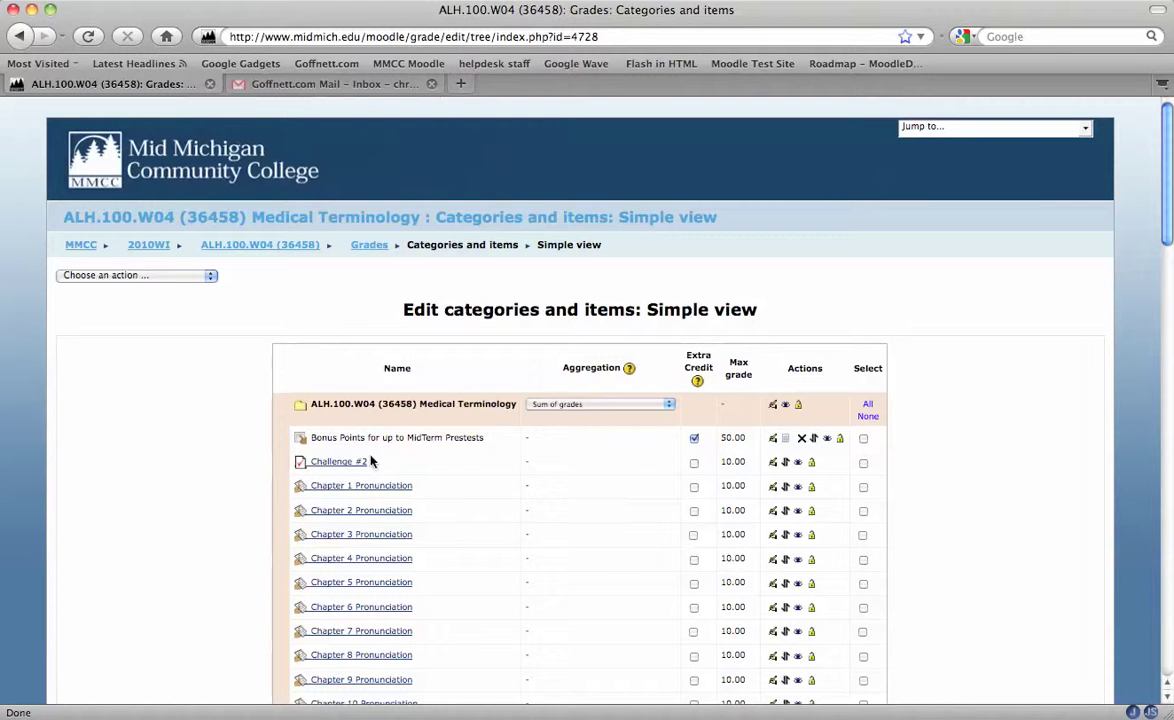
Step: Open the grader report in editing mode to examine the students' bonus points fields, and turn editing back off
click(198, 276)
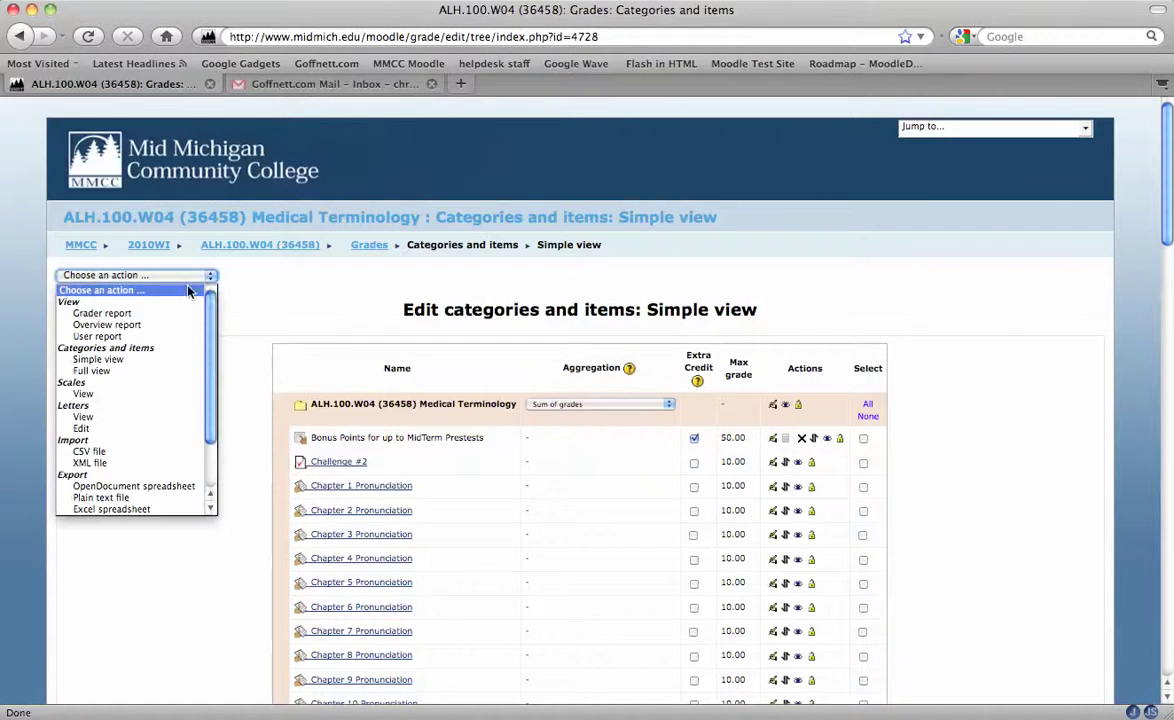
click(159, 287)
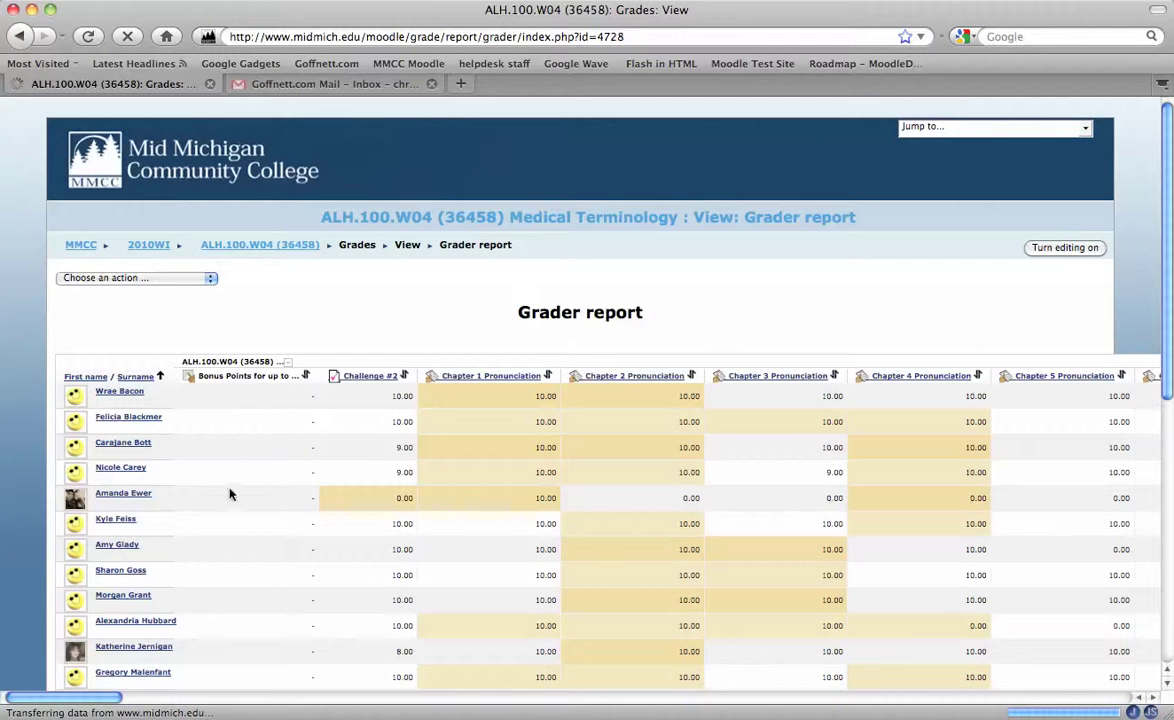
click(1060, 247)
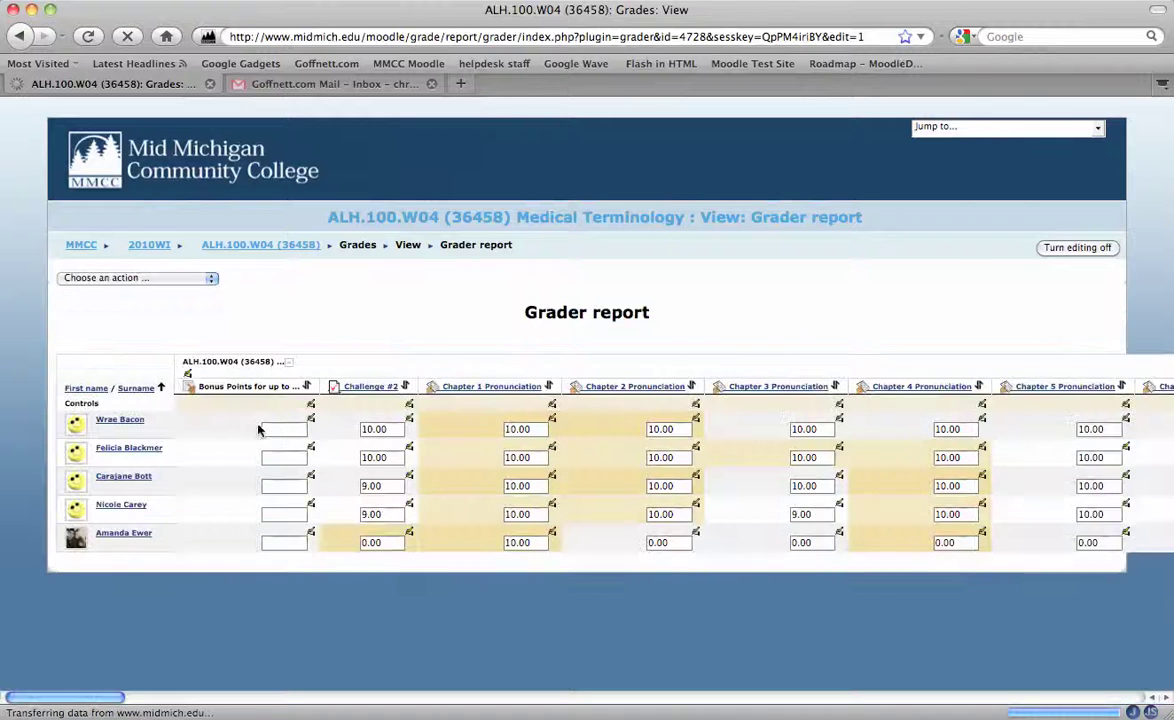
click(285, 432)
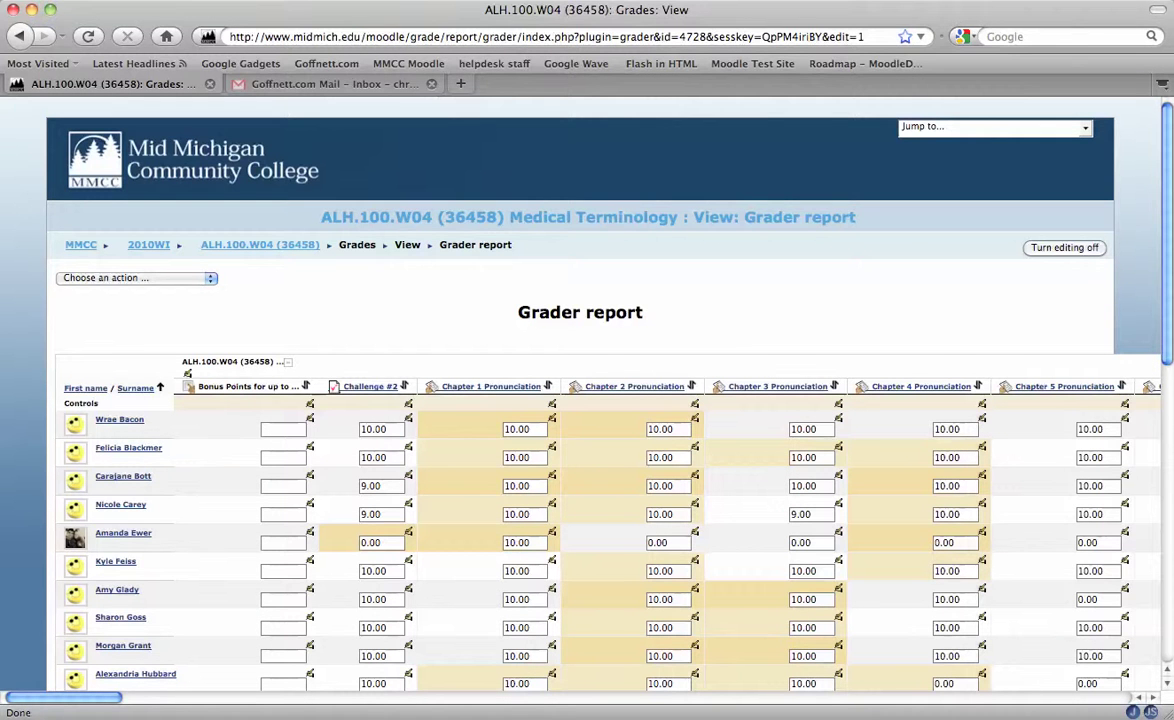
click(1060, 247)
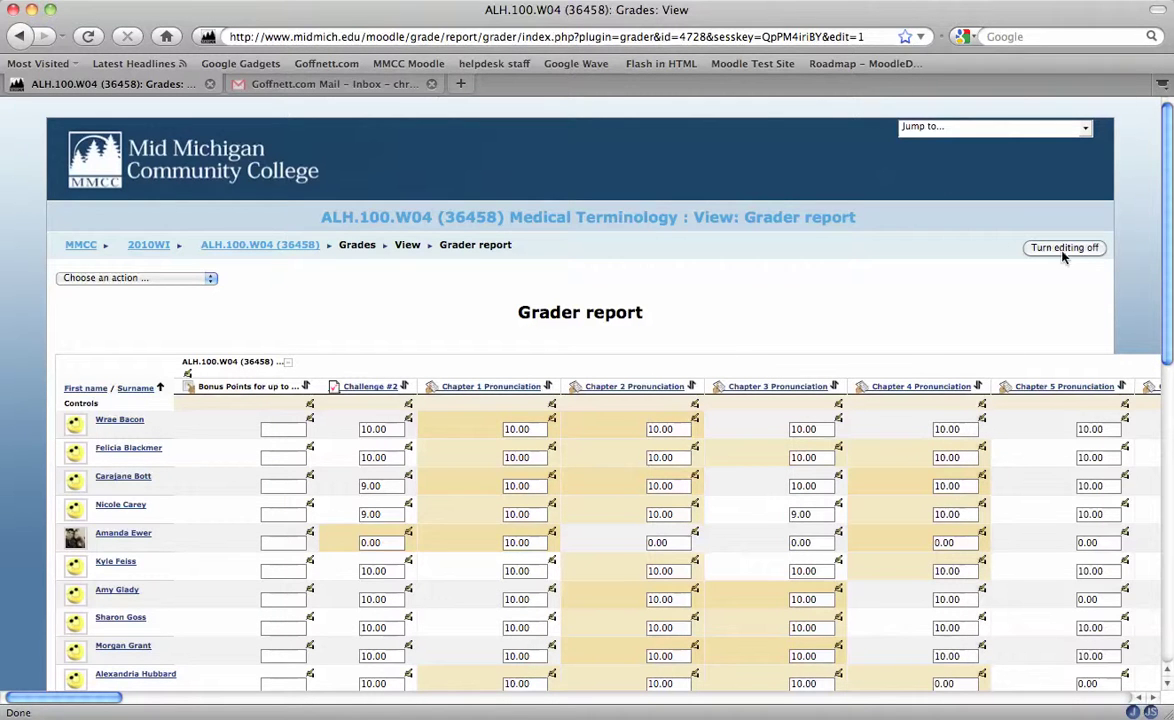